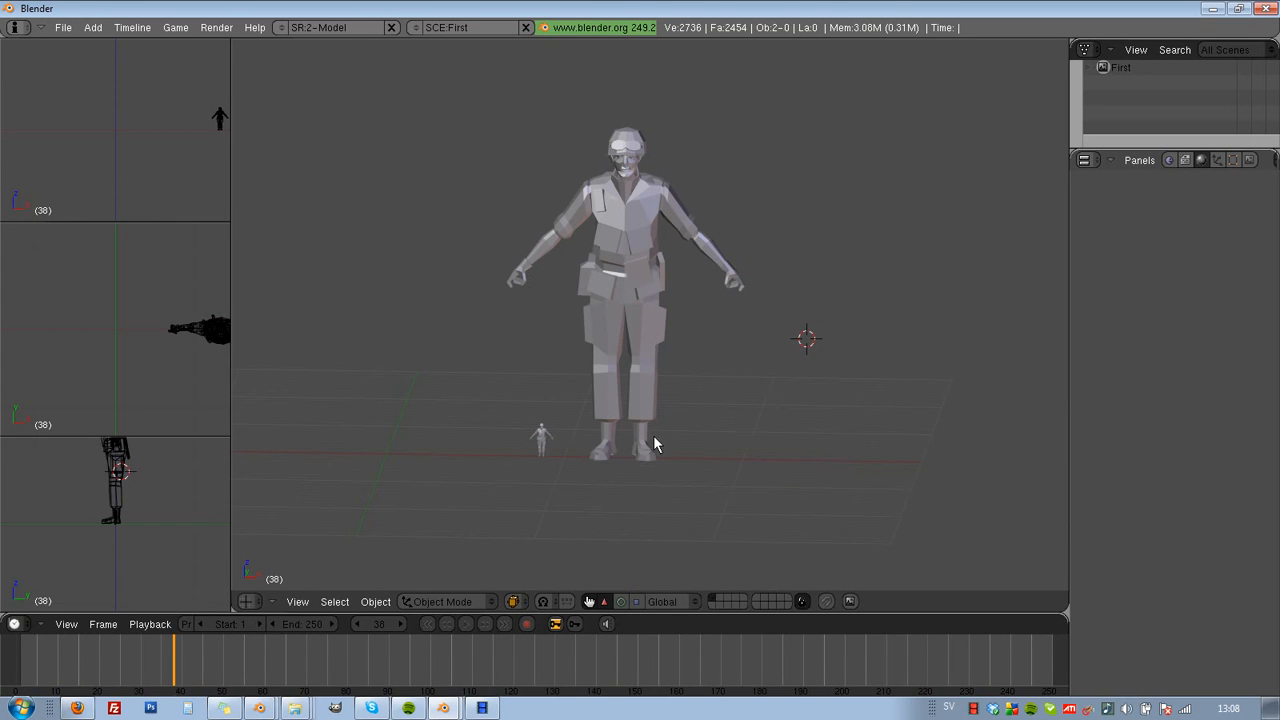
middle_drag(480, 369, 454, 383)
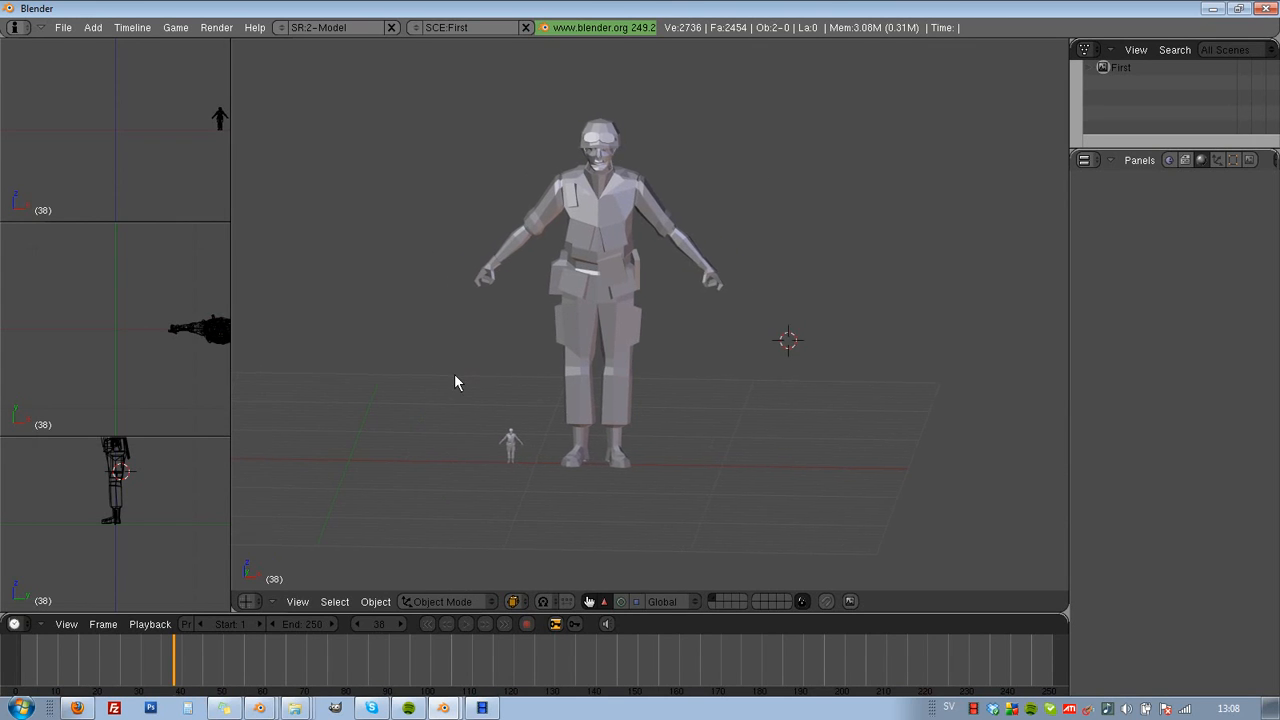
ctrl+scroll(449, 377, up, 4)
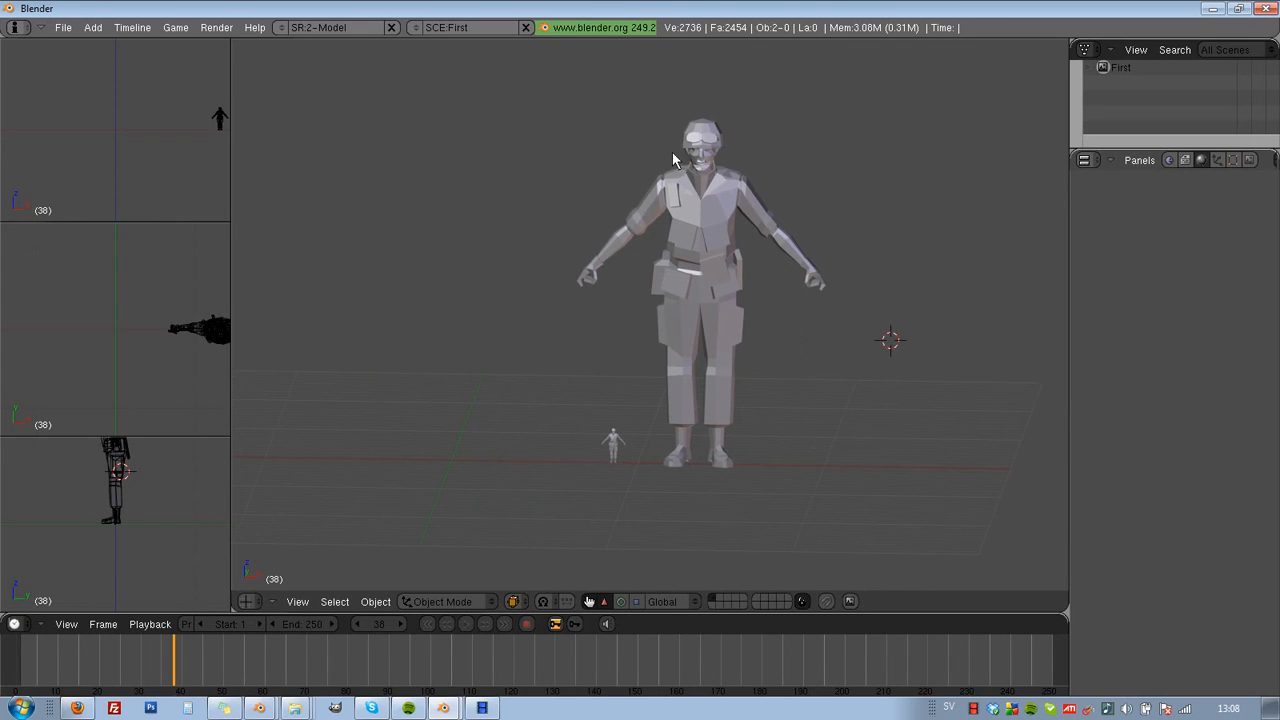
right_click(618, 450)
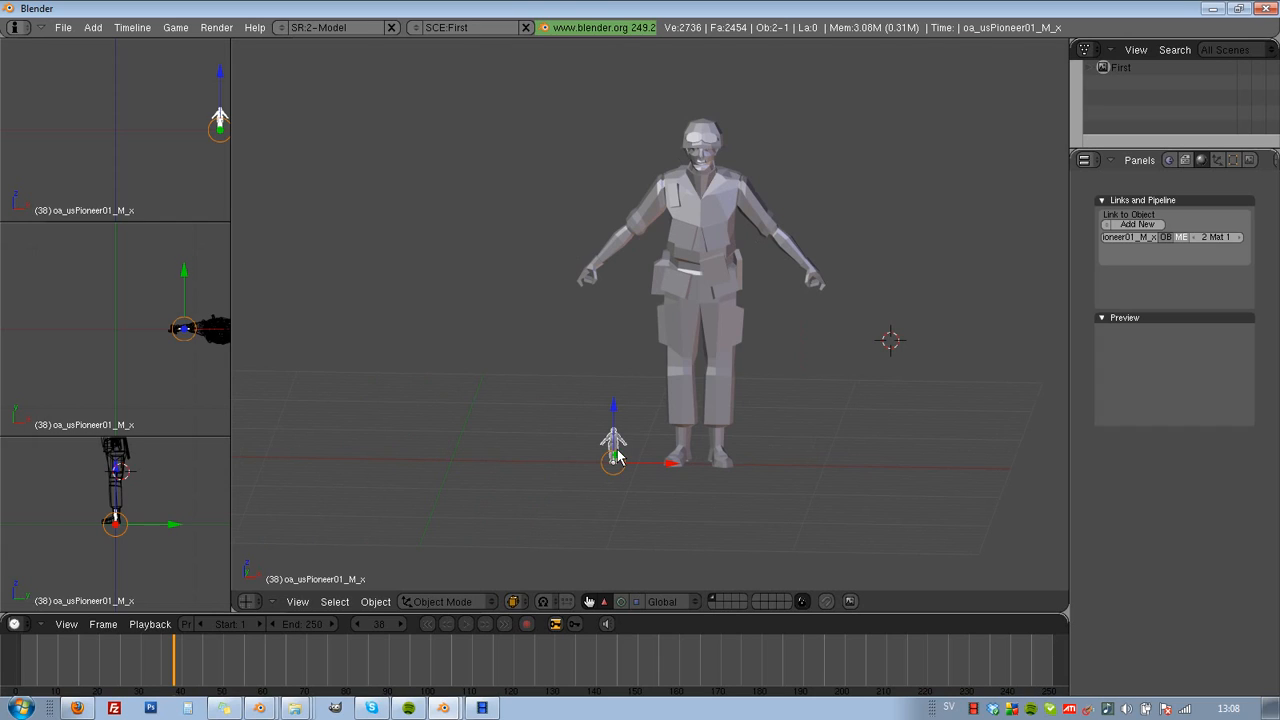
click(717, 268)
click(673, 504)
key(g)
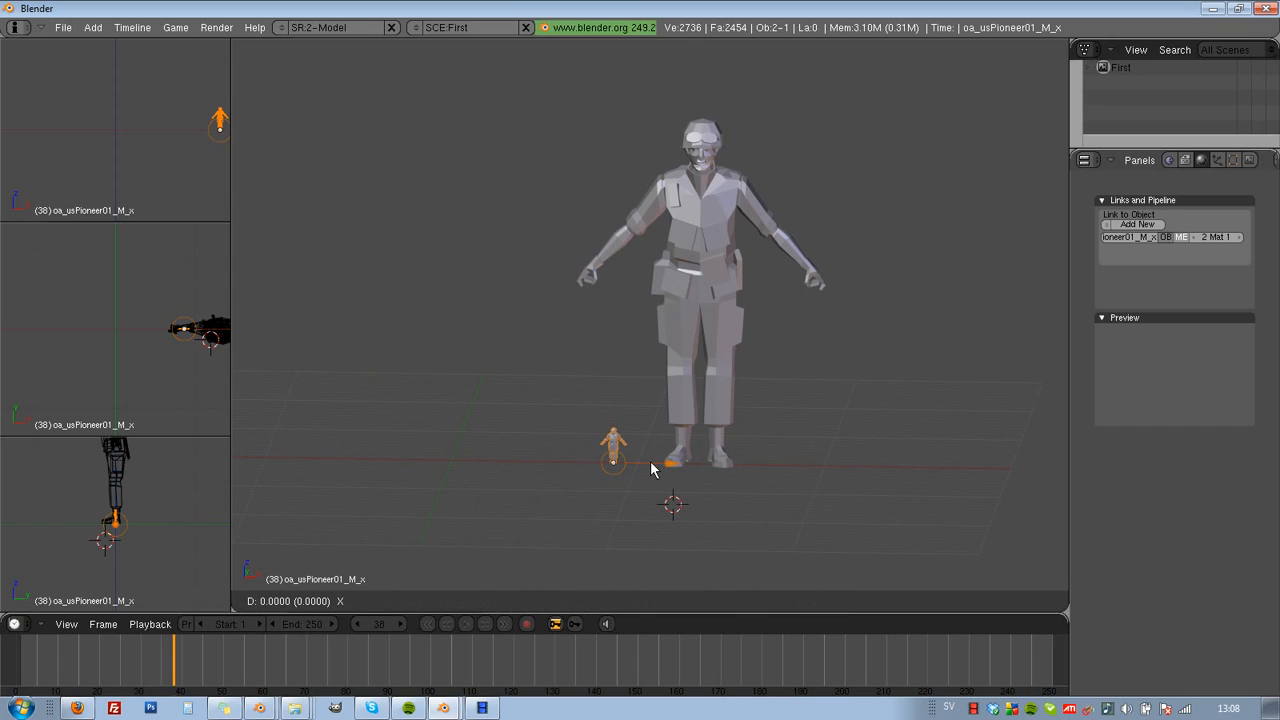
key(Escape)
click(691, 340)
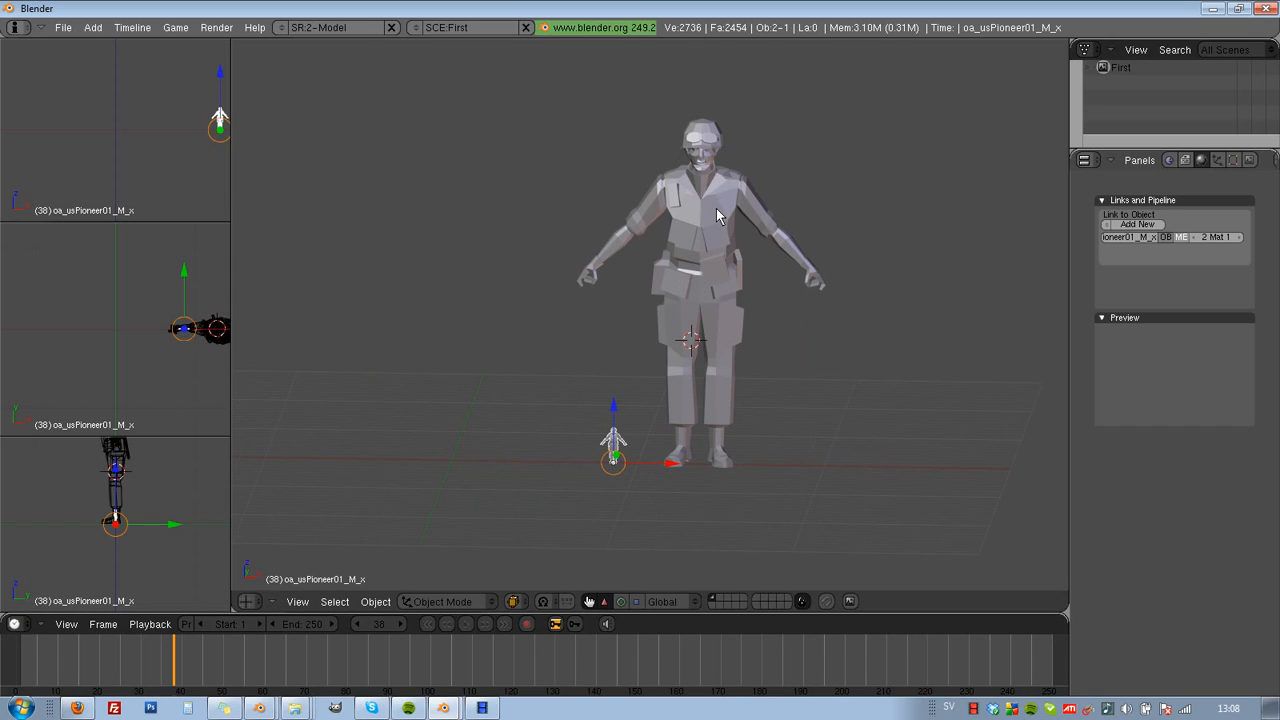
- Choose oa_usPioneer01_M_x.obj from the Allies_base\usPioneer folder for Wavefront OBJ import and bring up its import options
click(58, 30)
mouse_move(145, 329)
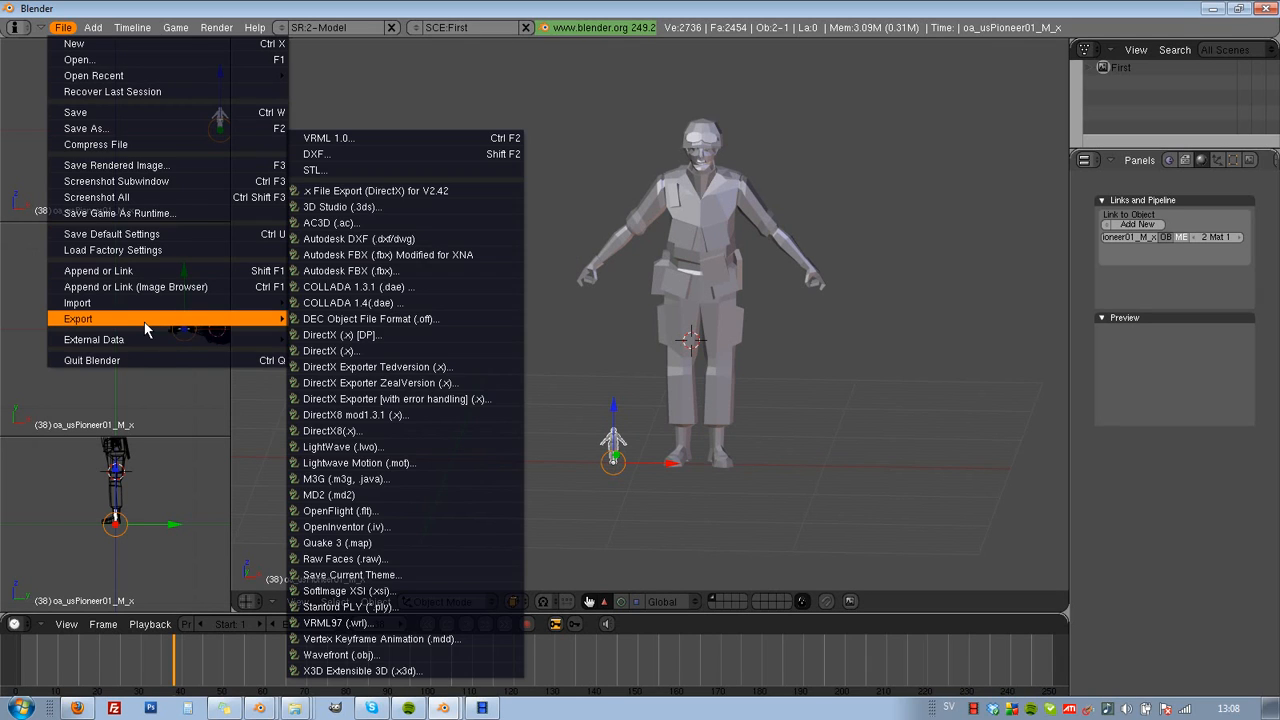
mouse_move(145, 304)
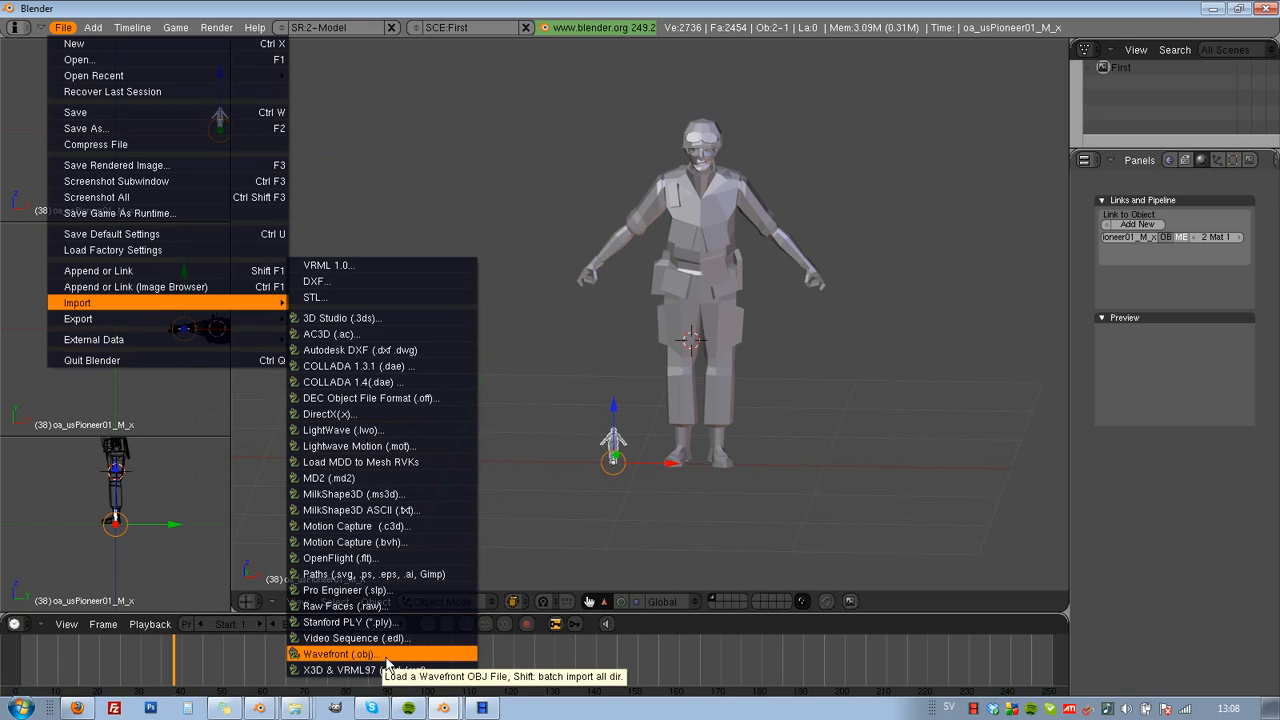
click(320, 655)
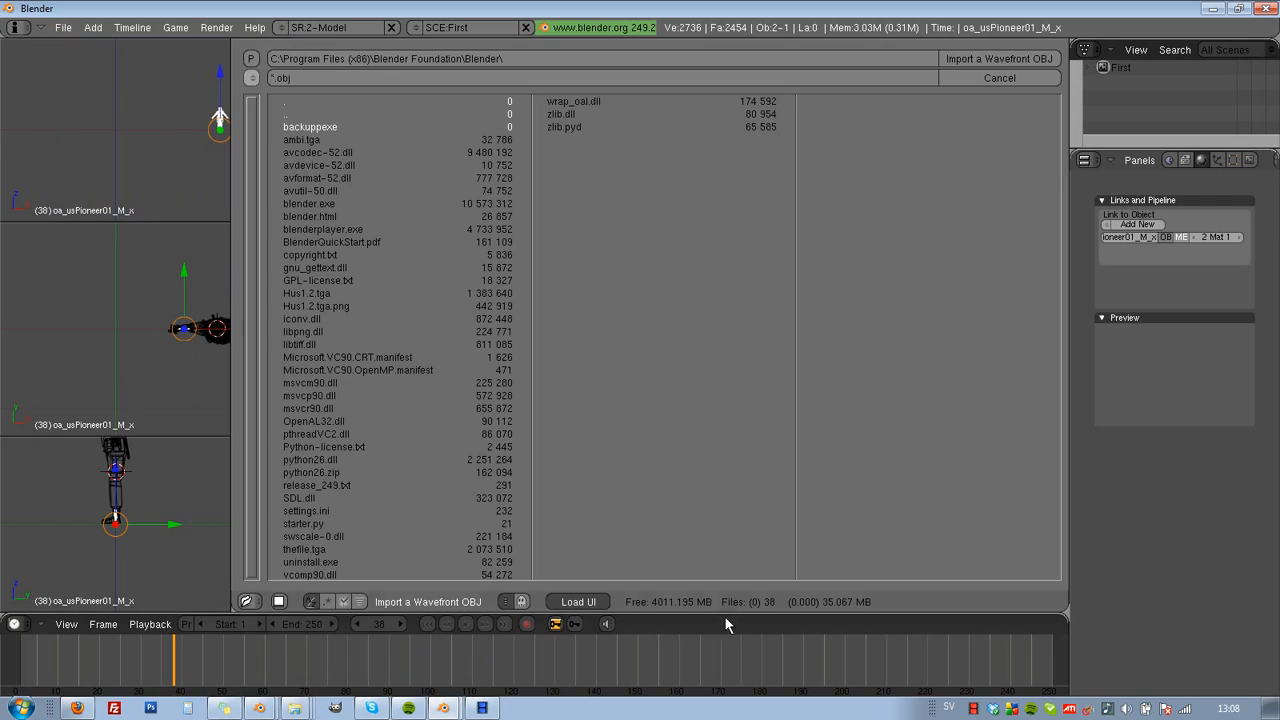
click(251, 78)
click(350, 226)
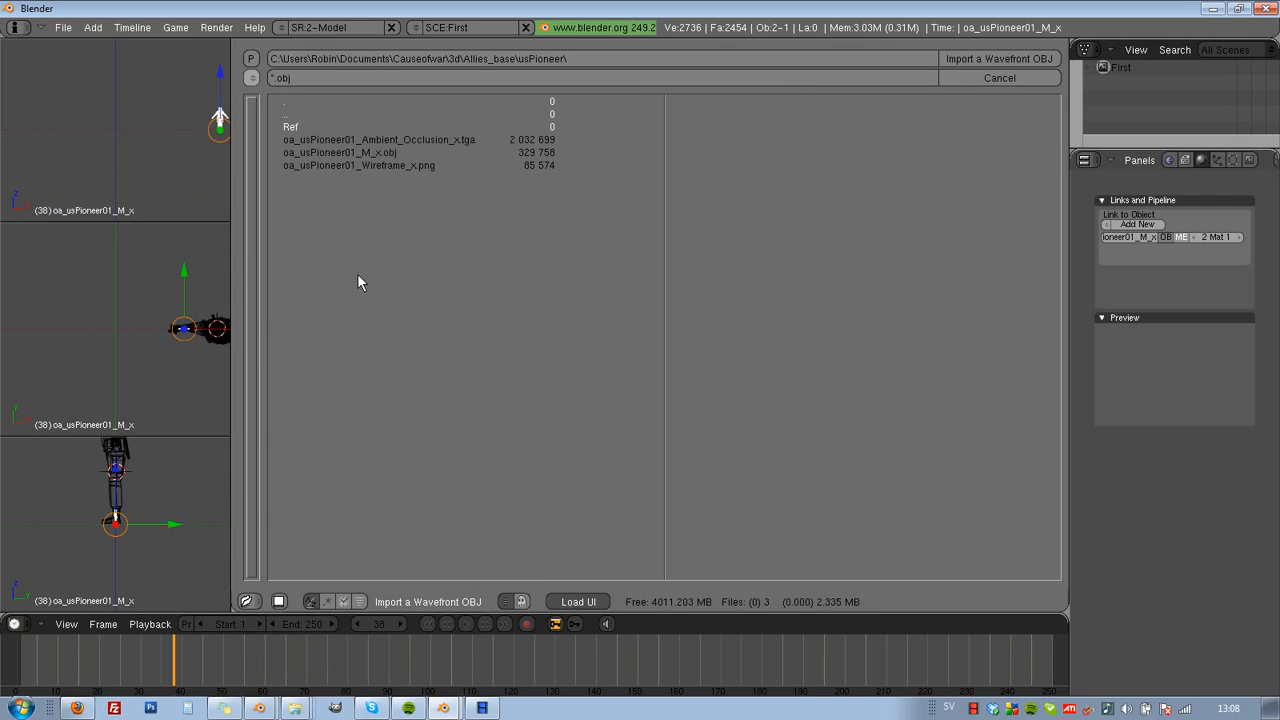
click(359, 154)
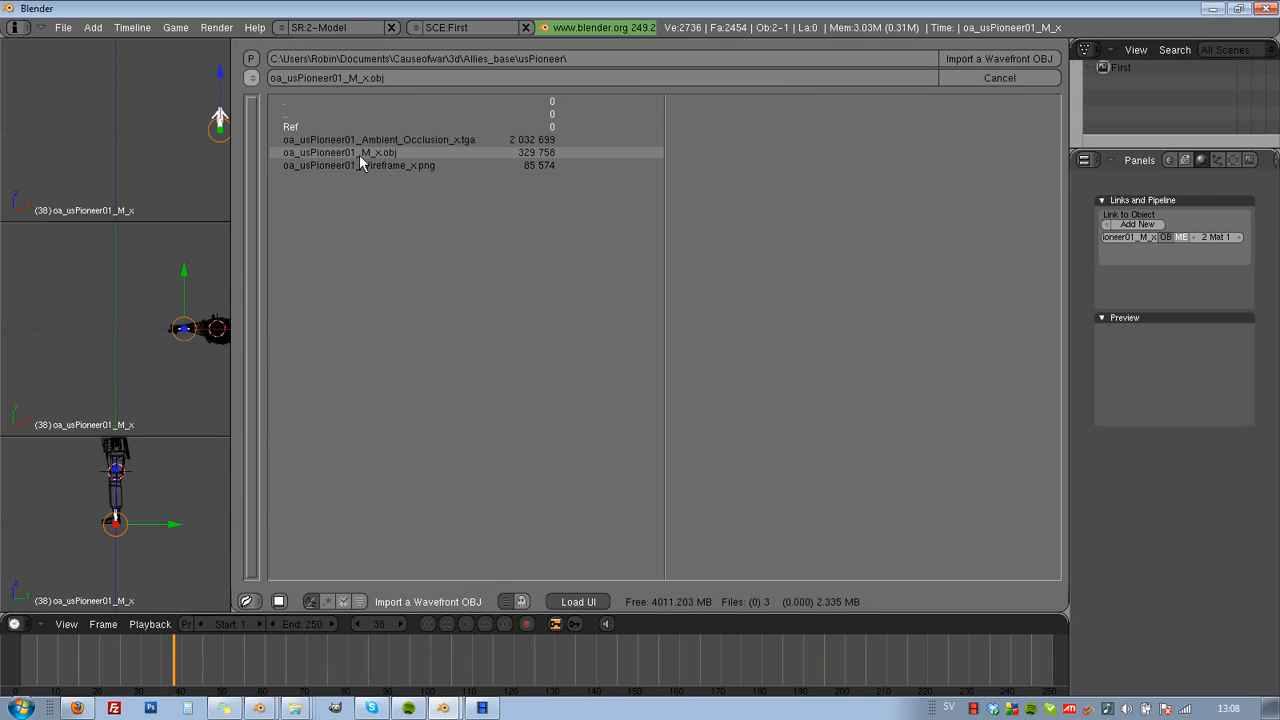
click(1001, 64)
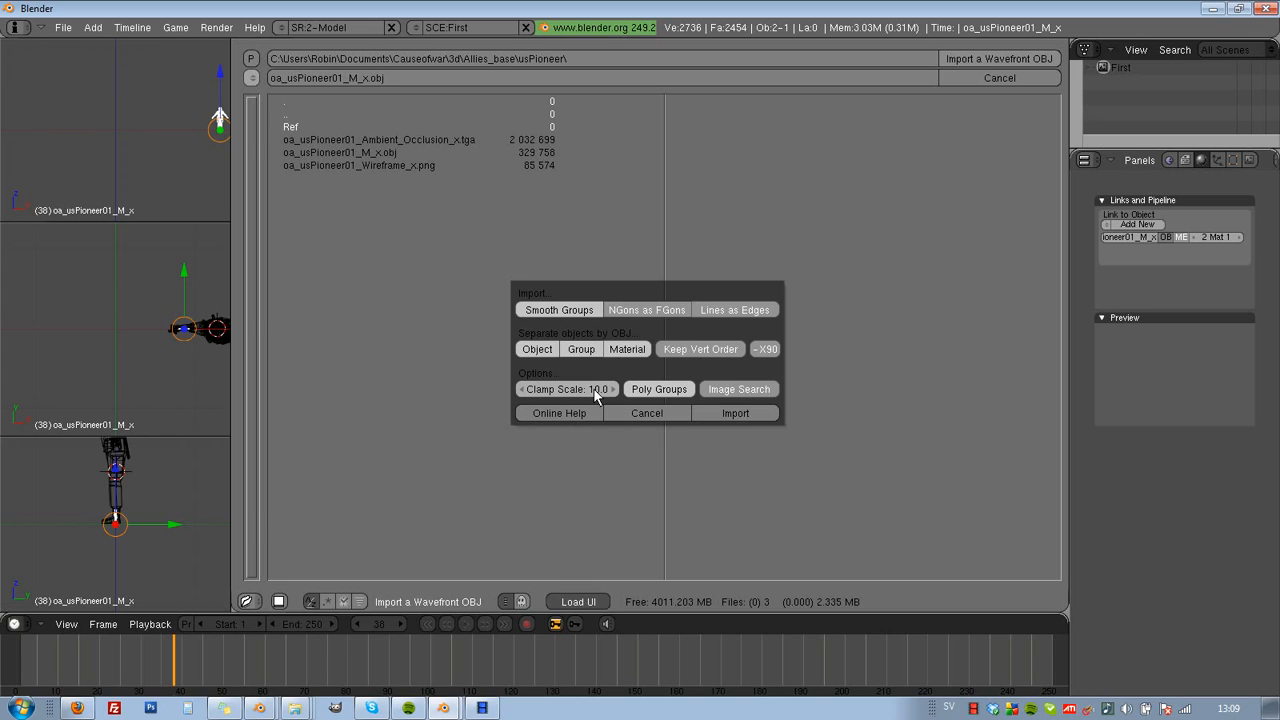
- Set the Clamp Scale to 0 and import the soldier model
click(568, 391)
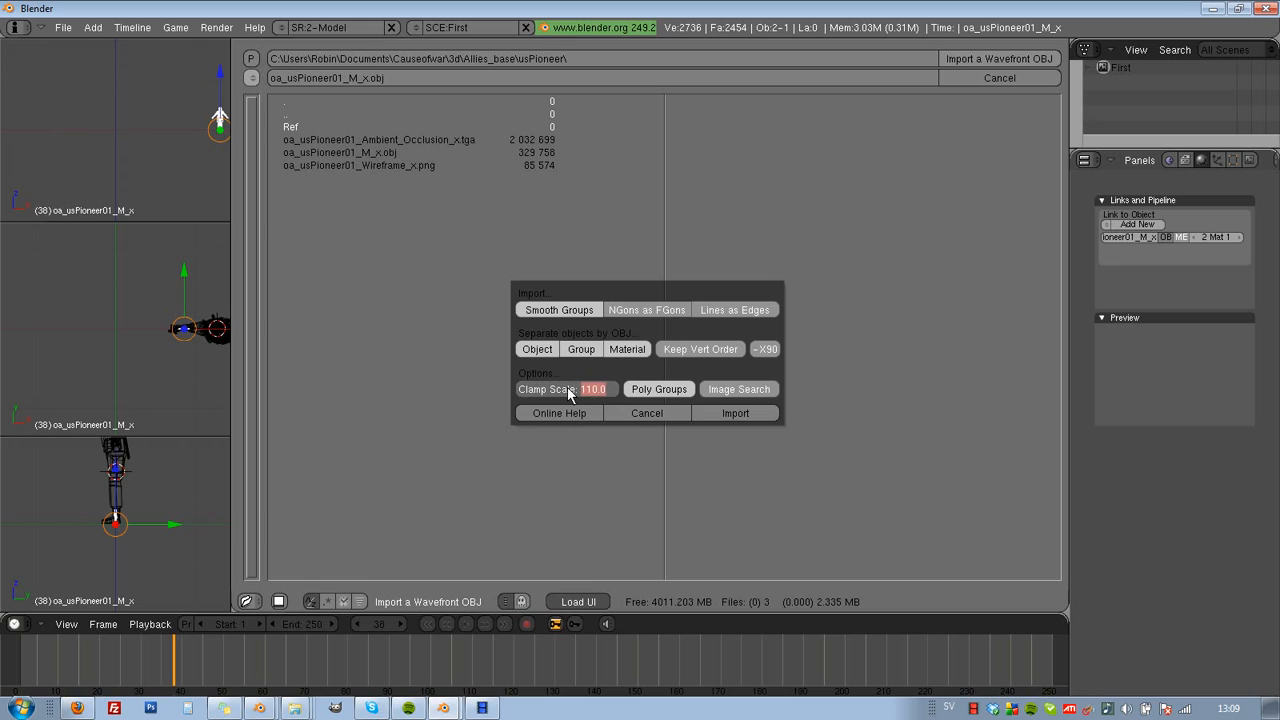
text(0)
key(Return)
click(743, 413)
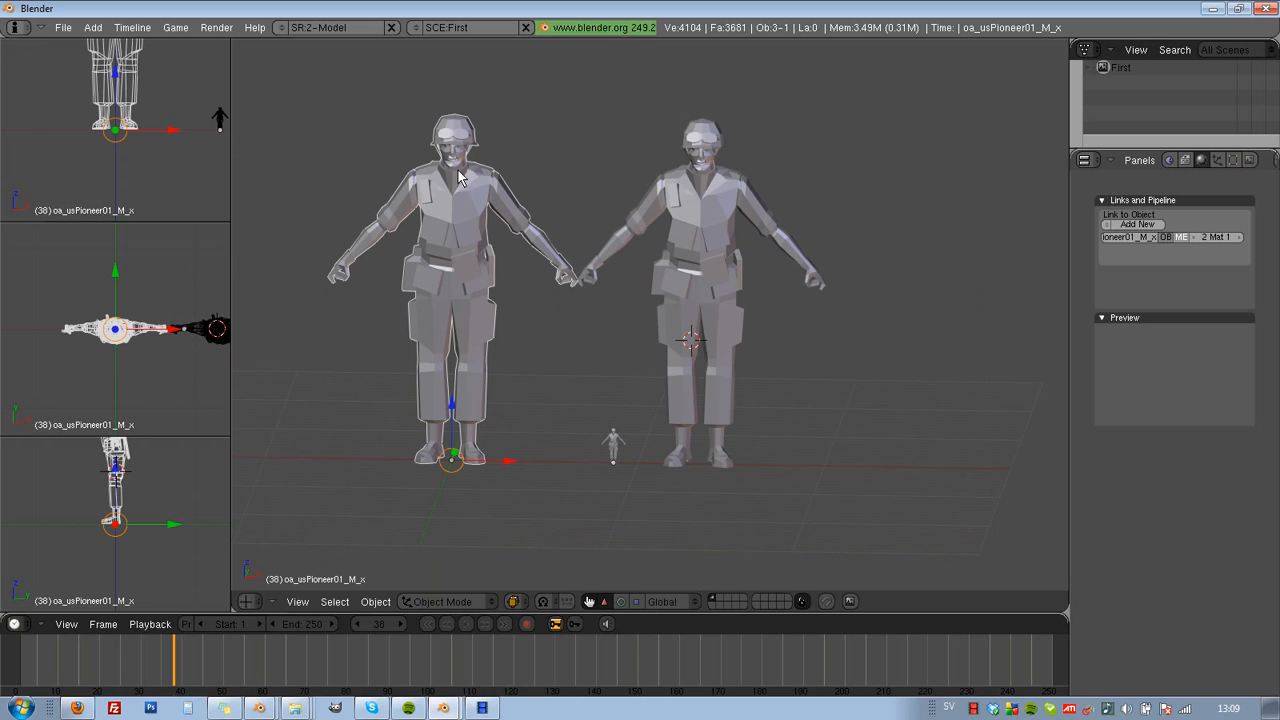
- Move the small soldier along the X axis, on the ground line, to the middle between the two large soldiers
right_click(612, 457)
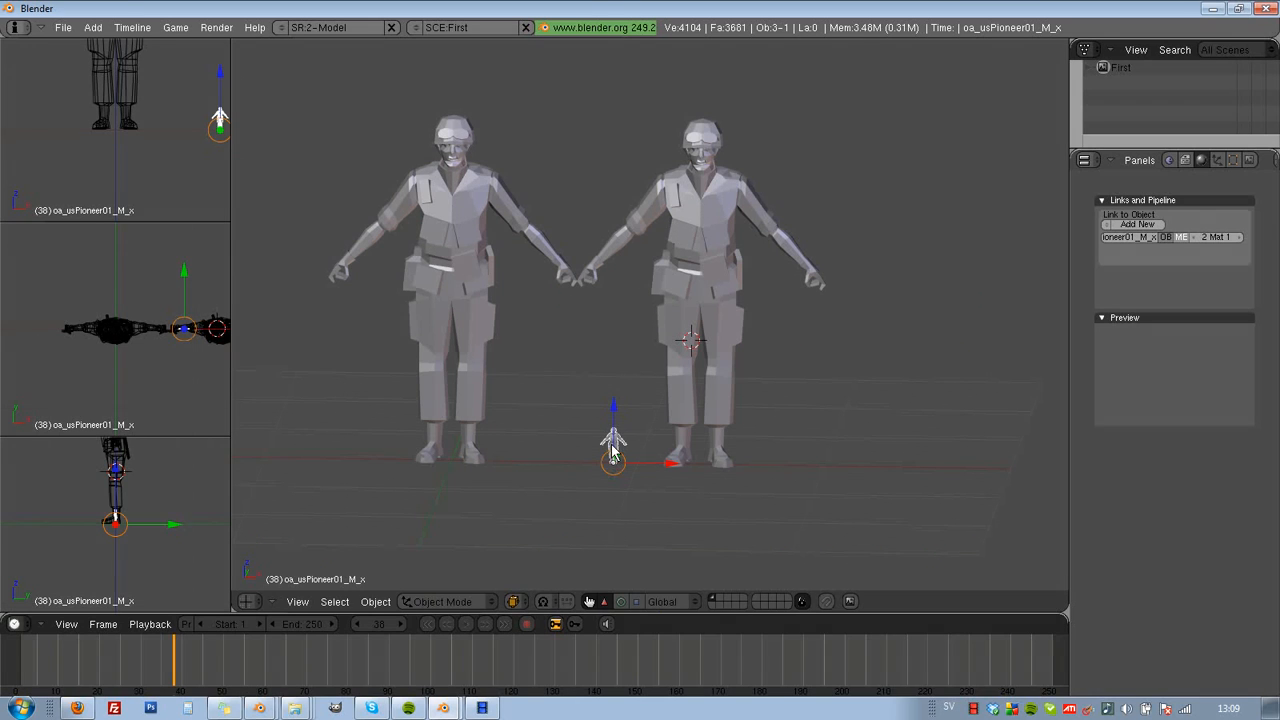
key(g)
click(625, 460)
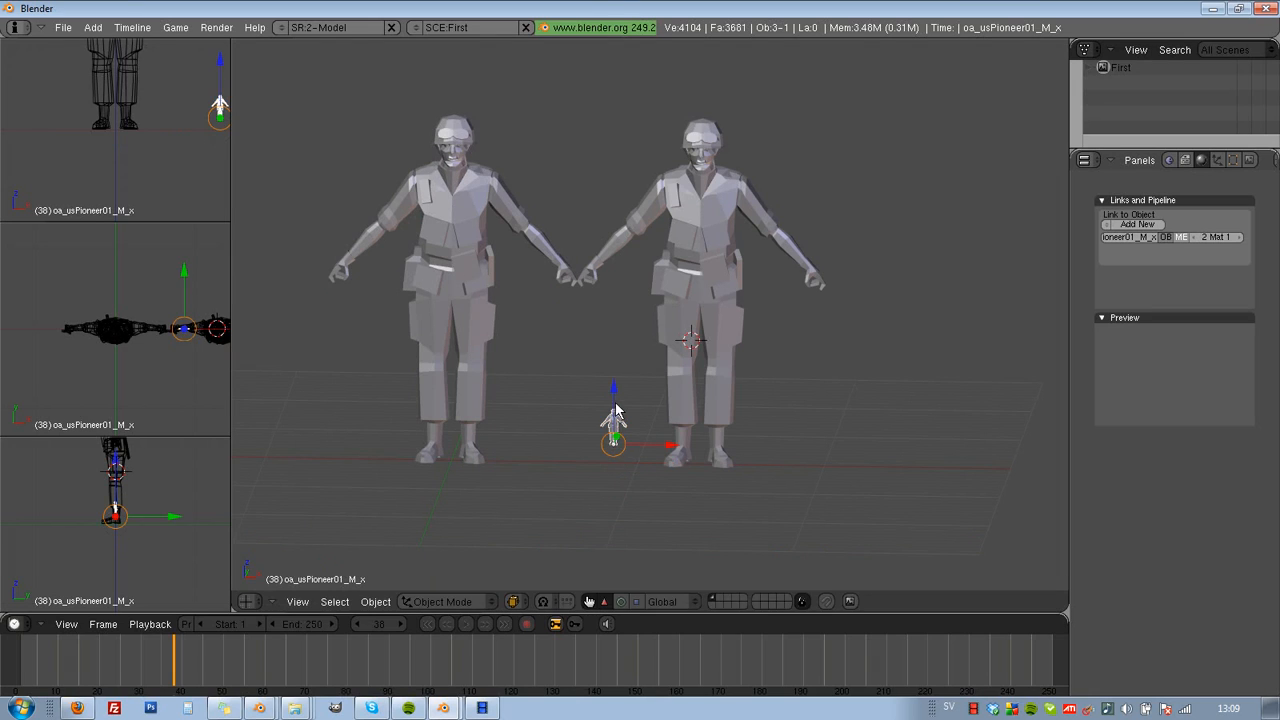
ctrl+drag(614, 397, 622, 421)
ctrl+drag(669, 461, 634, 468)
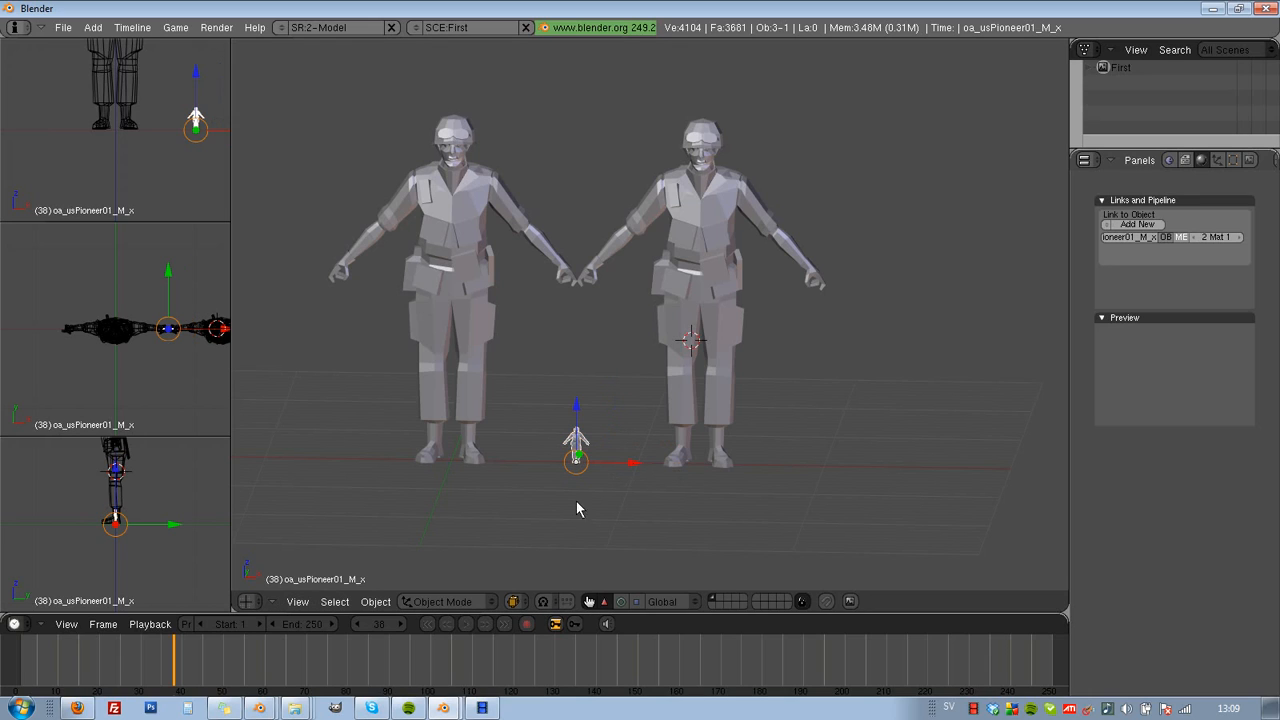
click(563, 513)
- Start another Wavefront OBJ import of oa_usPioneer01_M_x.obj from the usPioneer folder, up to its import options
click(63, 27)
mouse_move(140, 318)
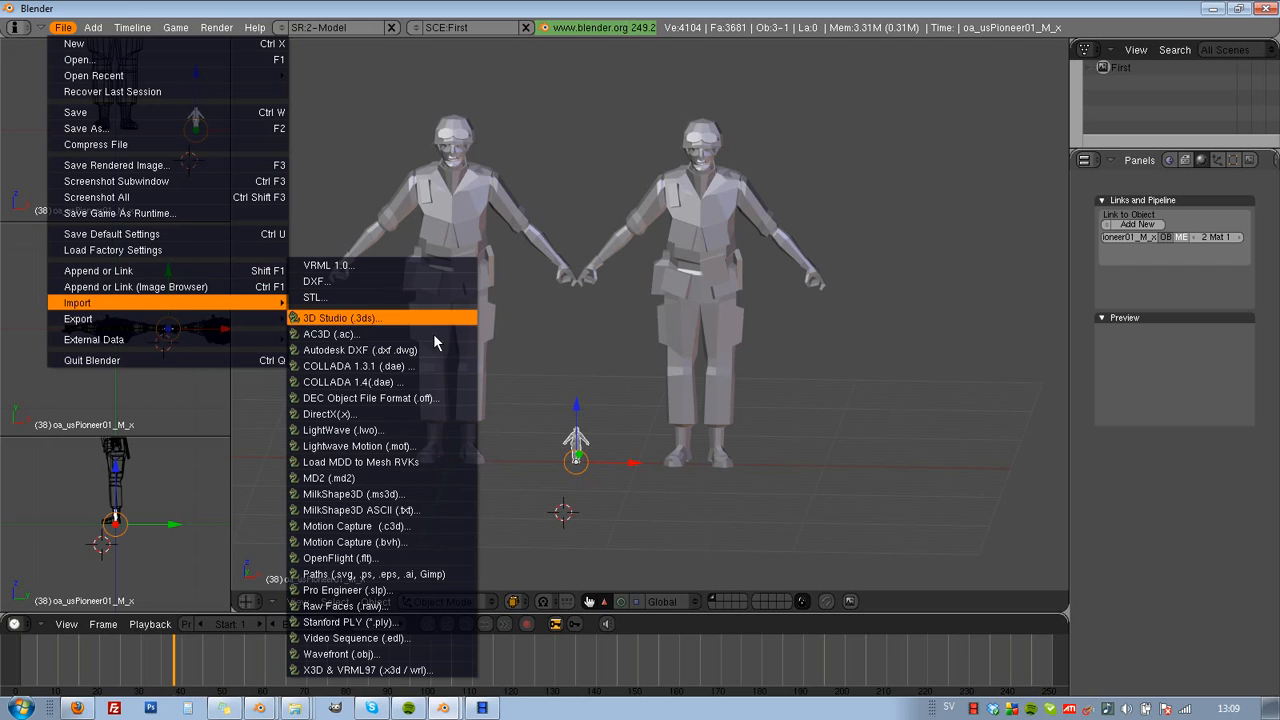
click(380, 654)
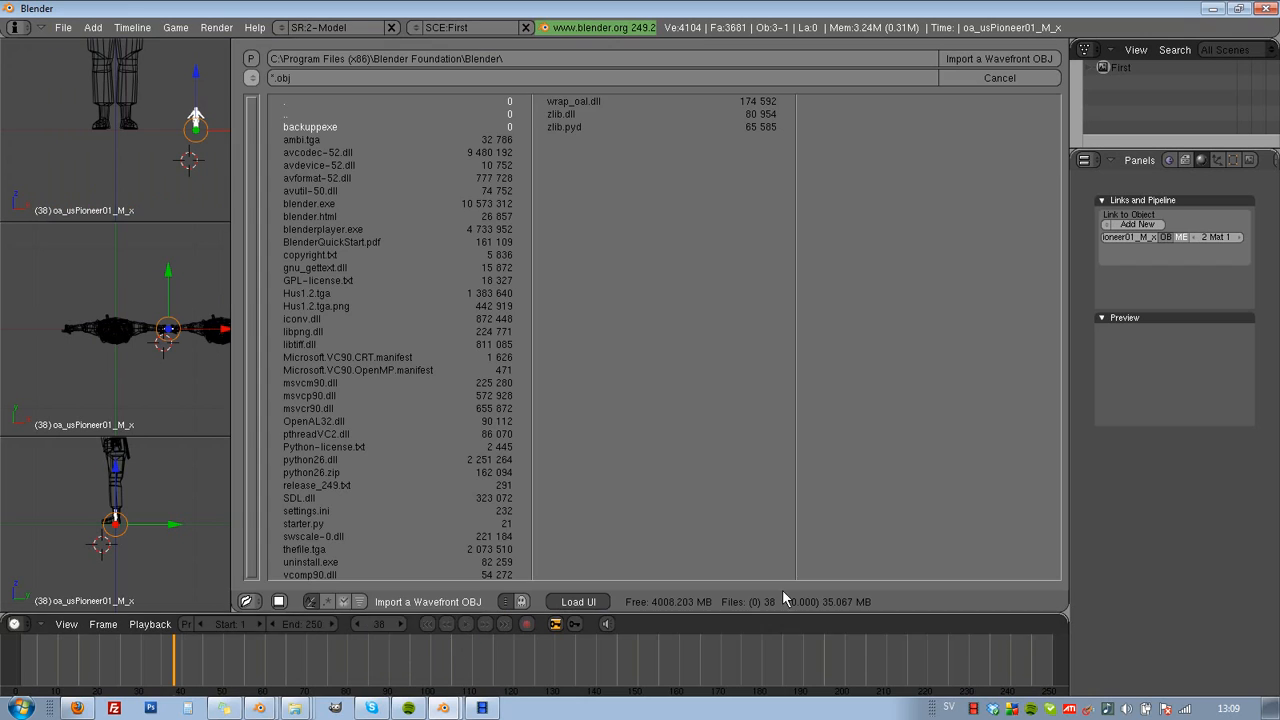
click(251, 59)
click(251, 77)
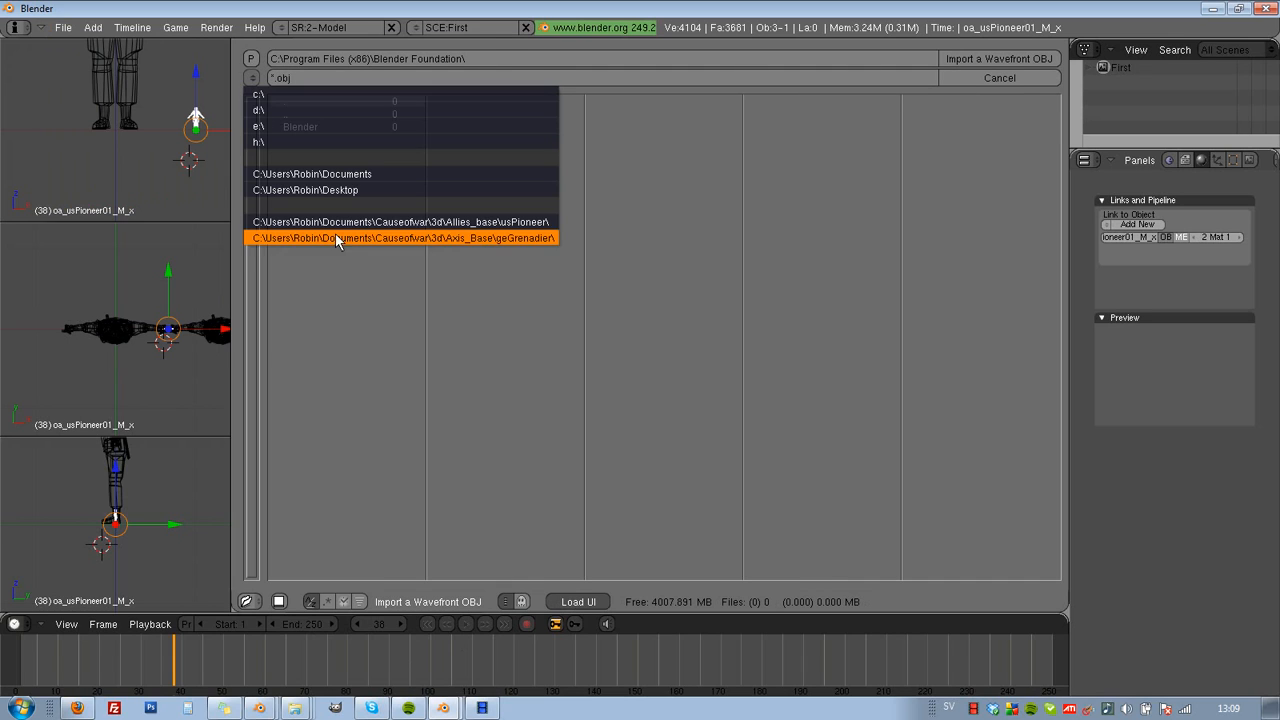
click(337, 237)
click(356, 152)
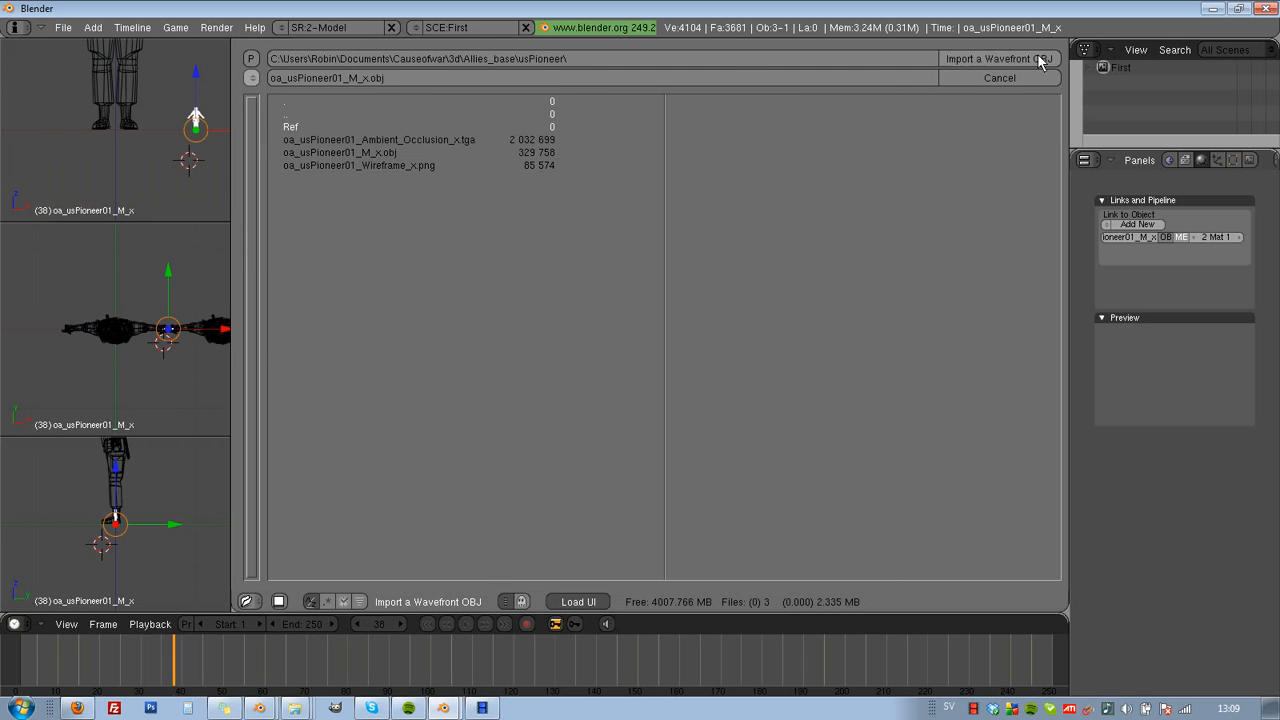
click(999, 58)
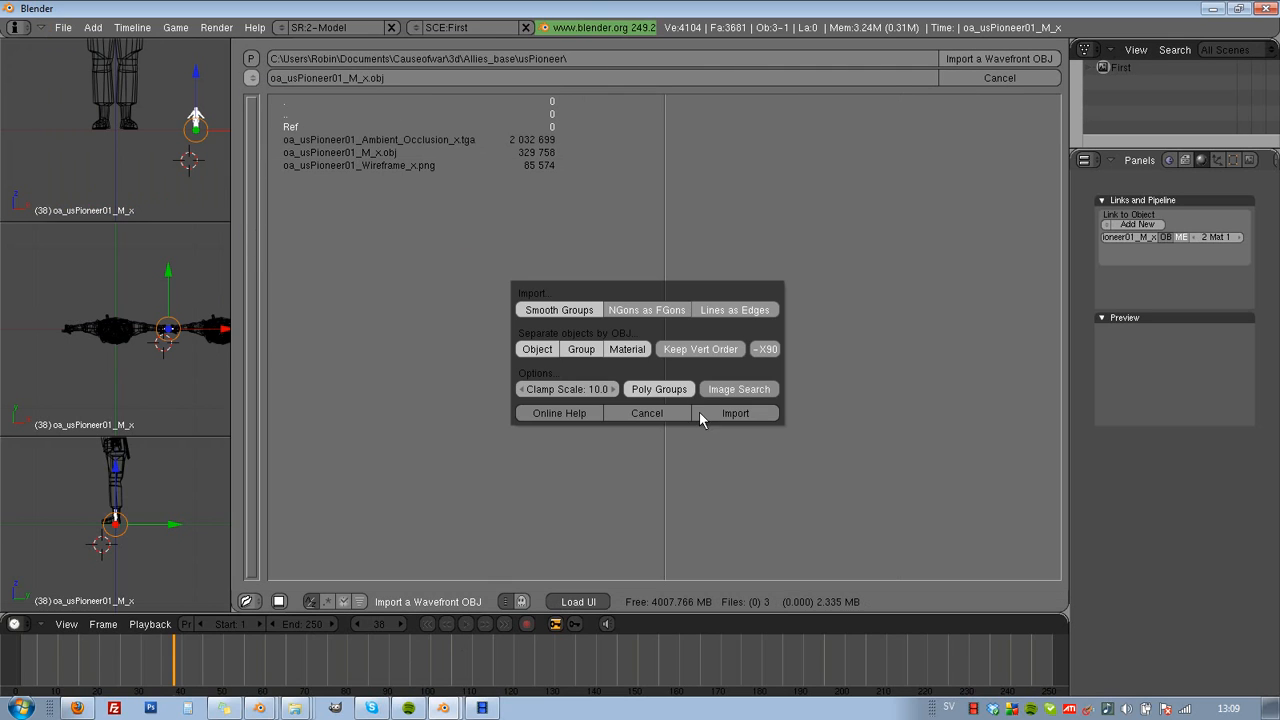
- Import this copy of the soldier with the Clamp Scale at 10
click(584, 391)
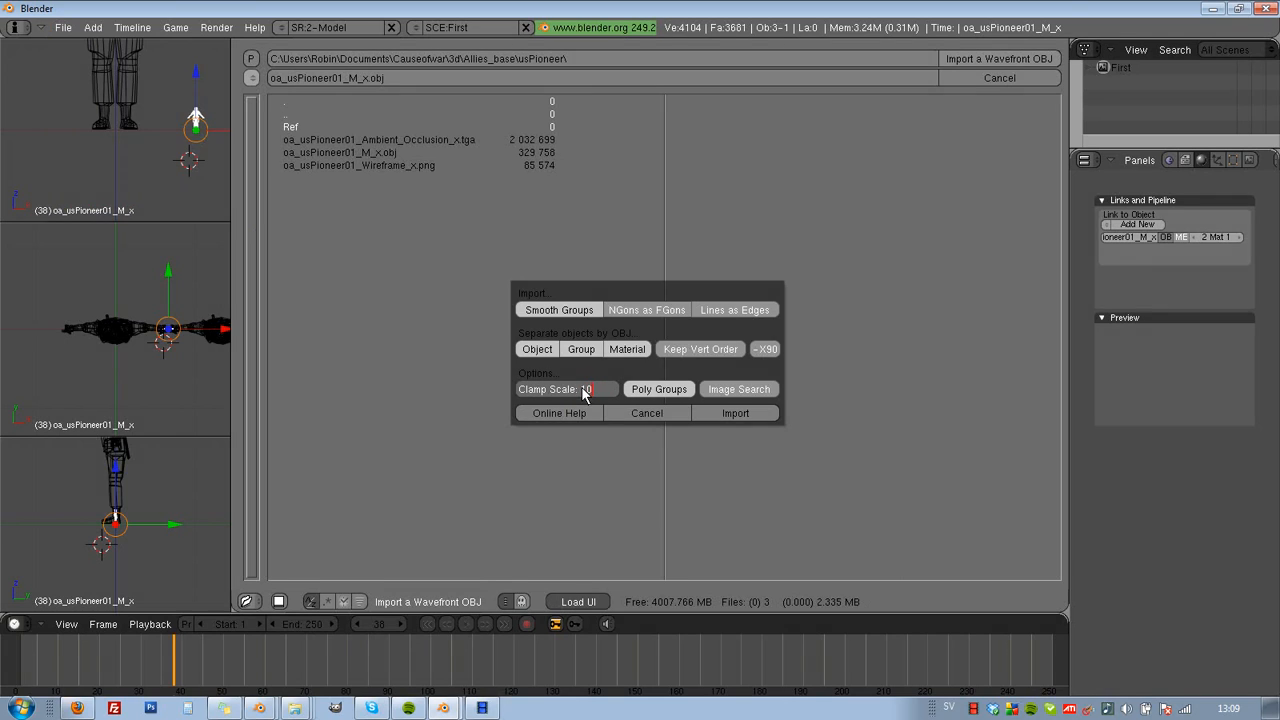
key(Return)
click(733, 412)
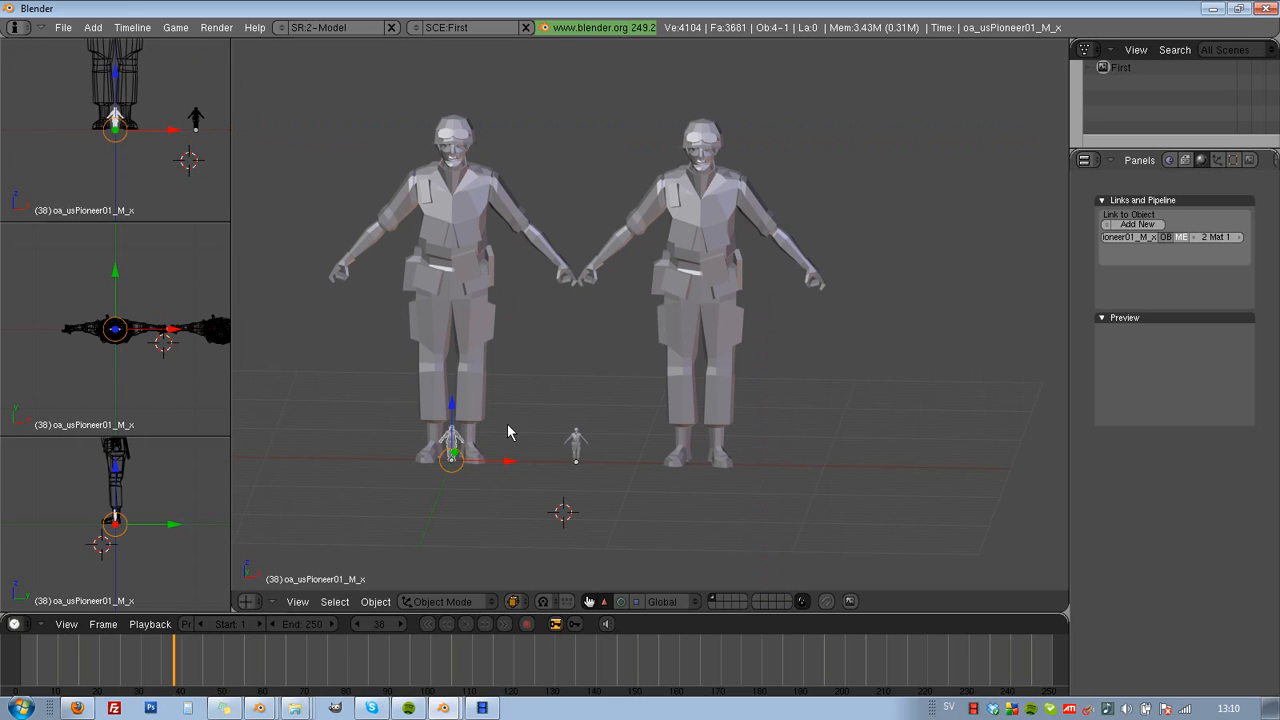
- Move the newly imported small soldier along the X axis to stand beside the other small one
key(g)
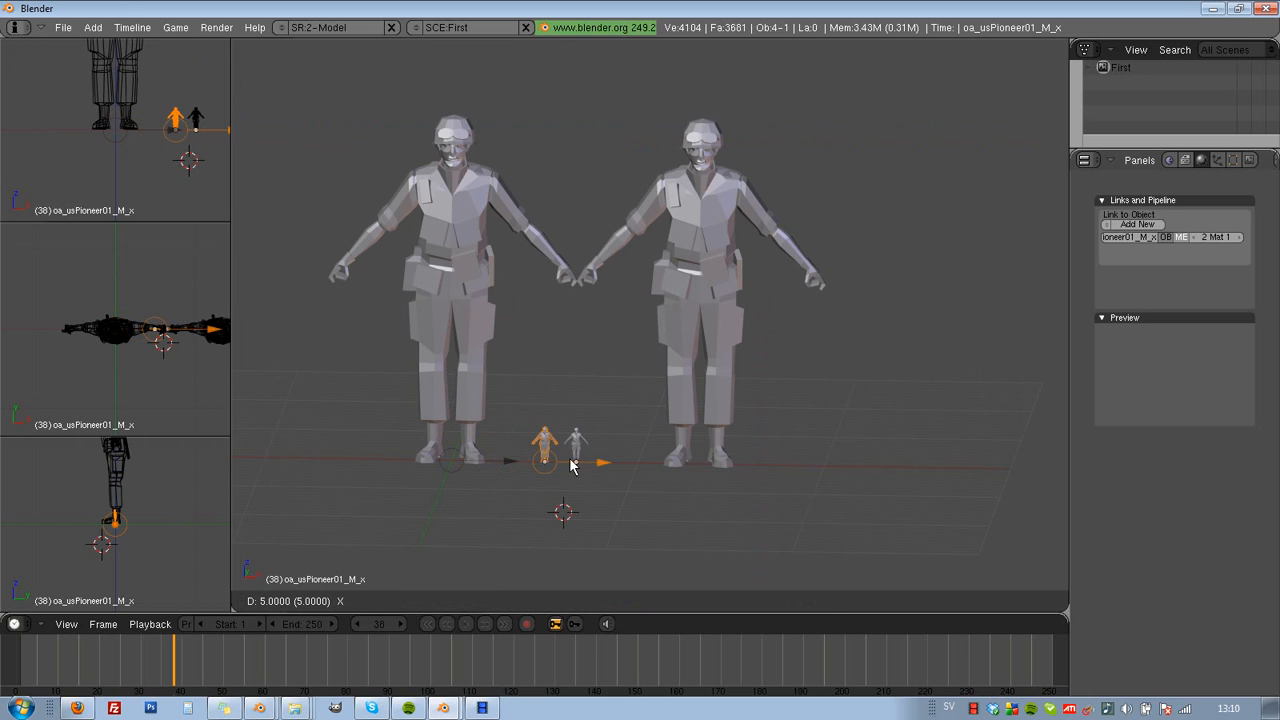
click(565, 465)
middle_drag(747, 324, 733, 337)
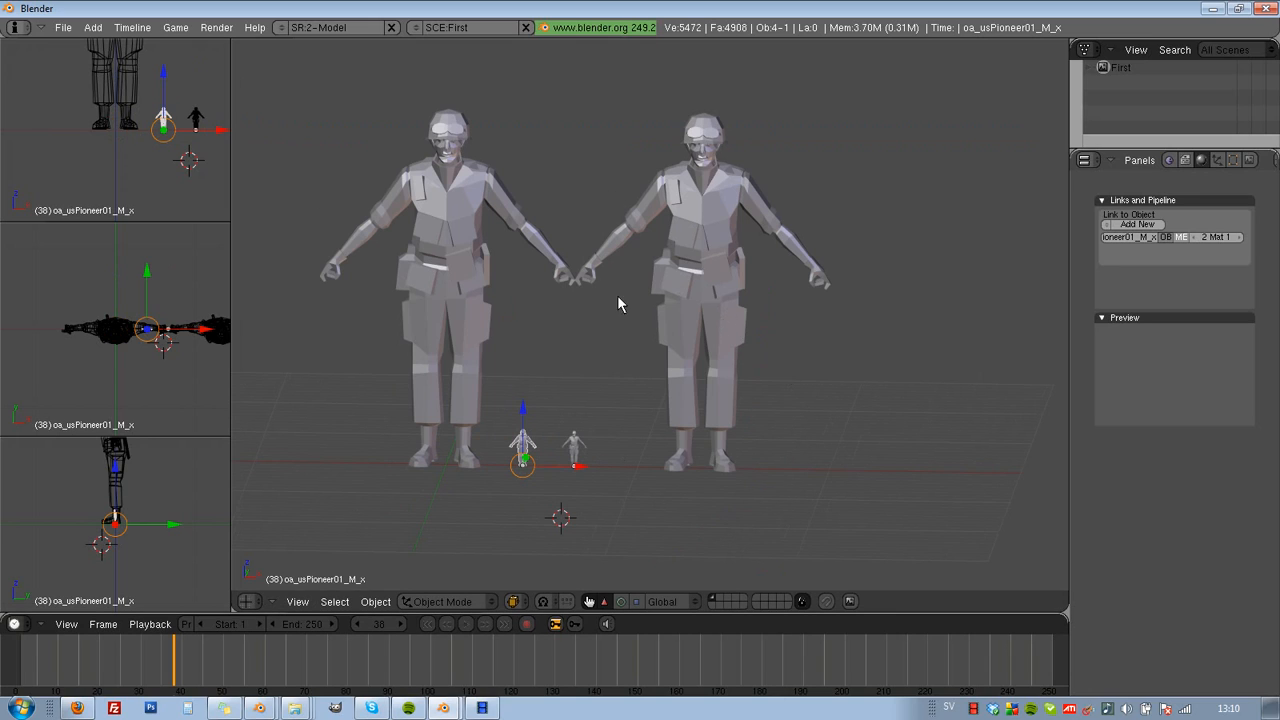
- Select the original small soldier standing midway between the two large ones
click(485, 210)
click(650, 493)
right_click(578, 447)
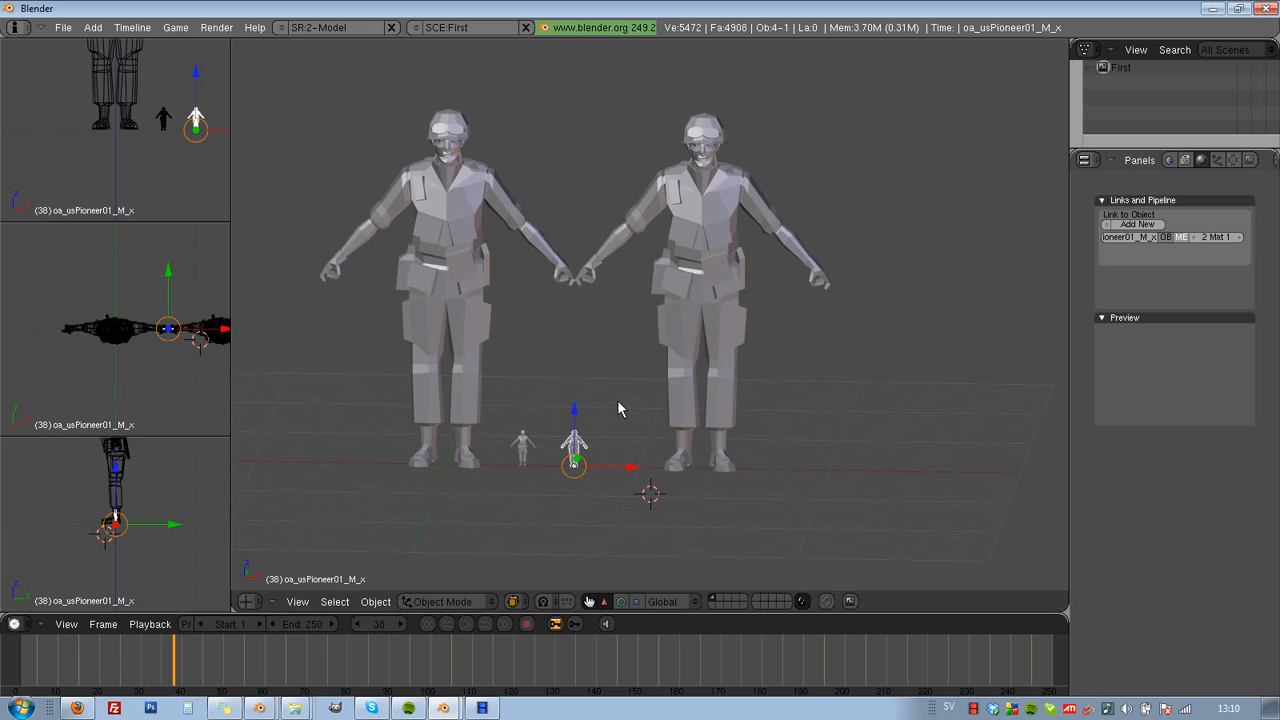
key(ctrl+KP_6)
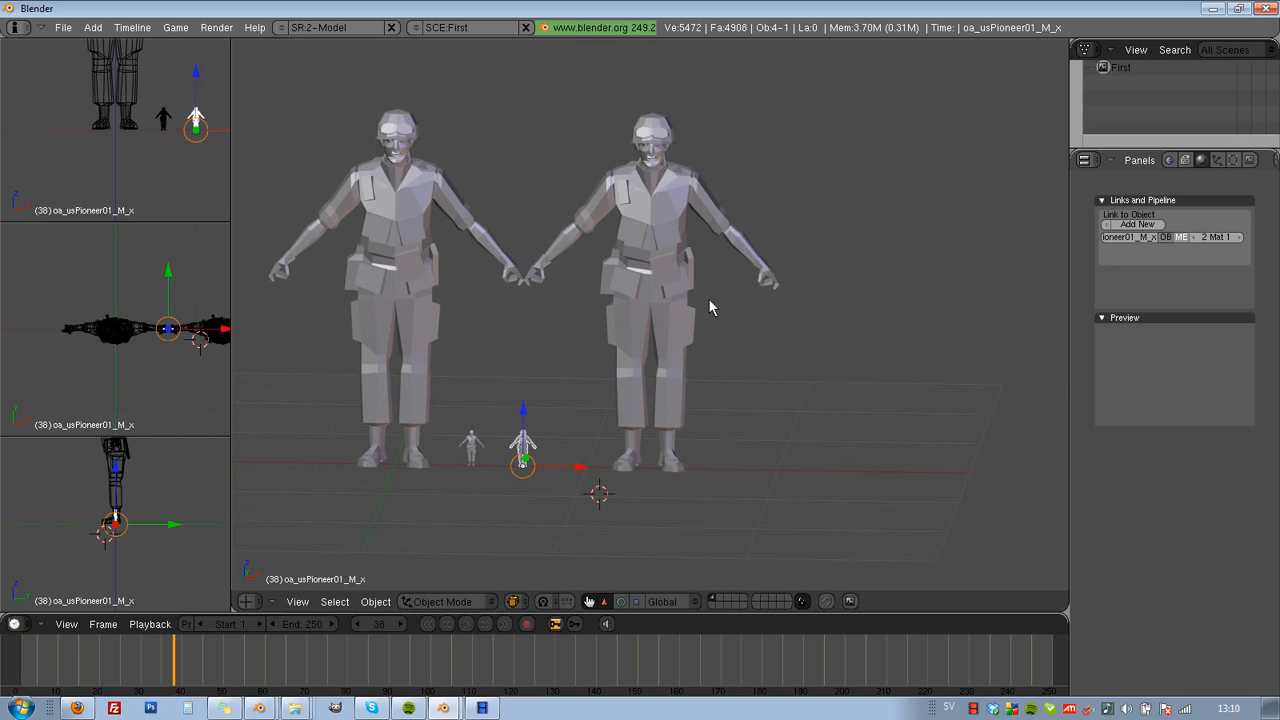
click(650, 258)
- Set the 3D view's Clip End to 2000 in the View Properties and close them
click(298, 602)
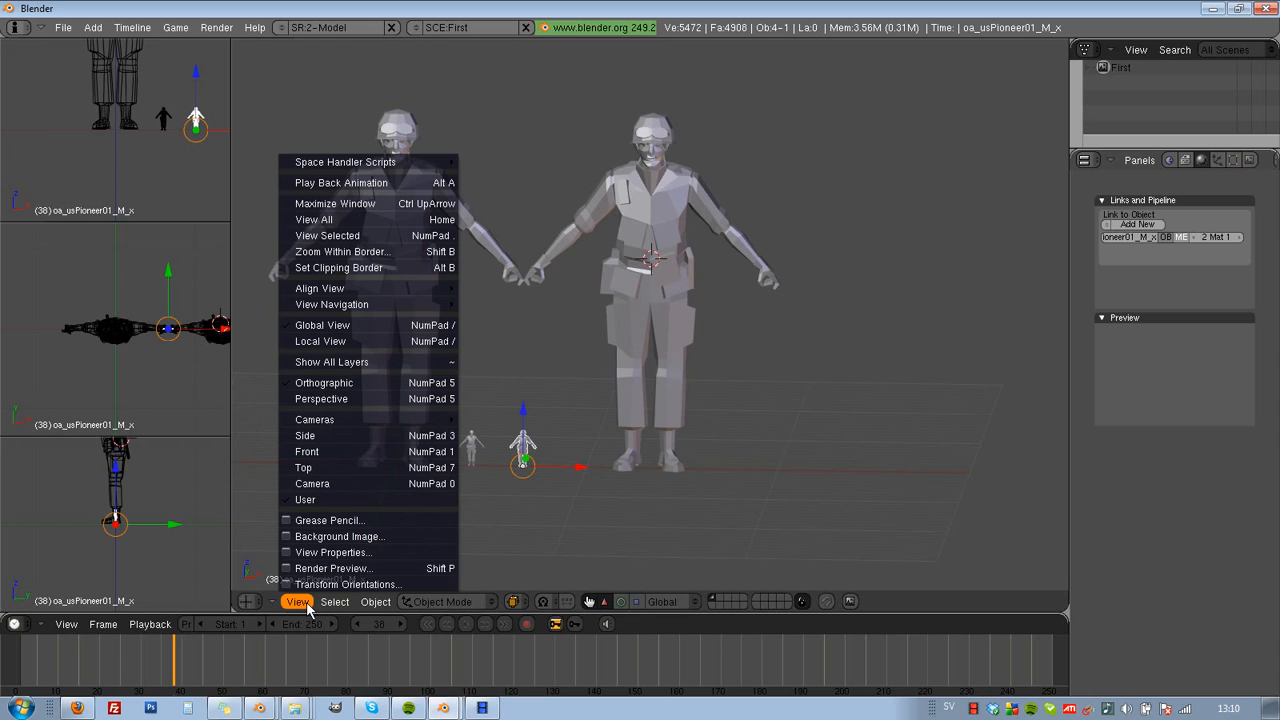
click(330, 552)
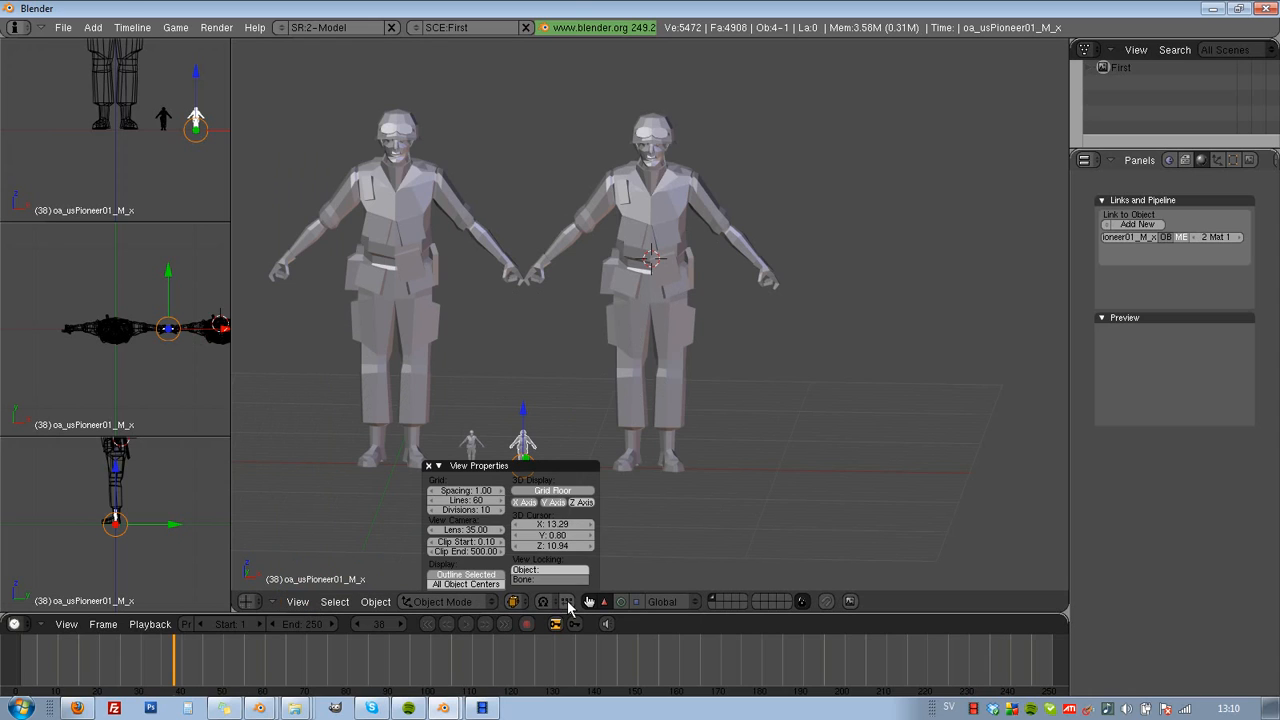
click(473, 553)
text(20)
click(742, 512)
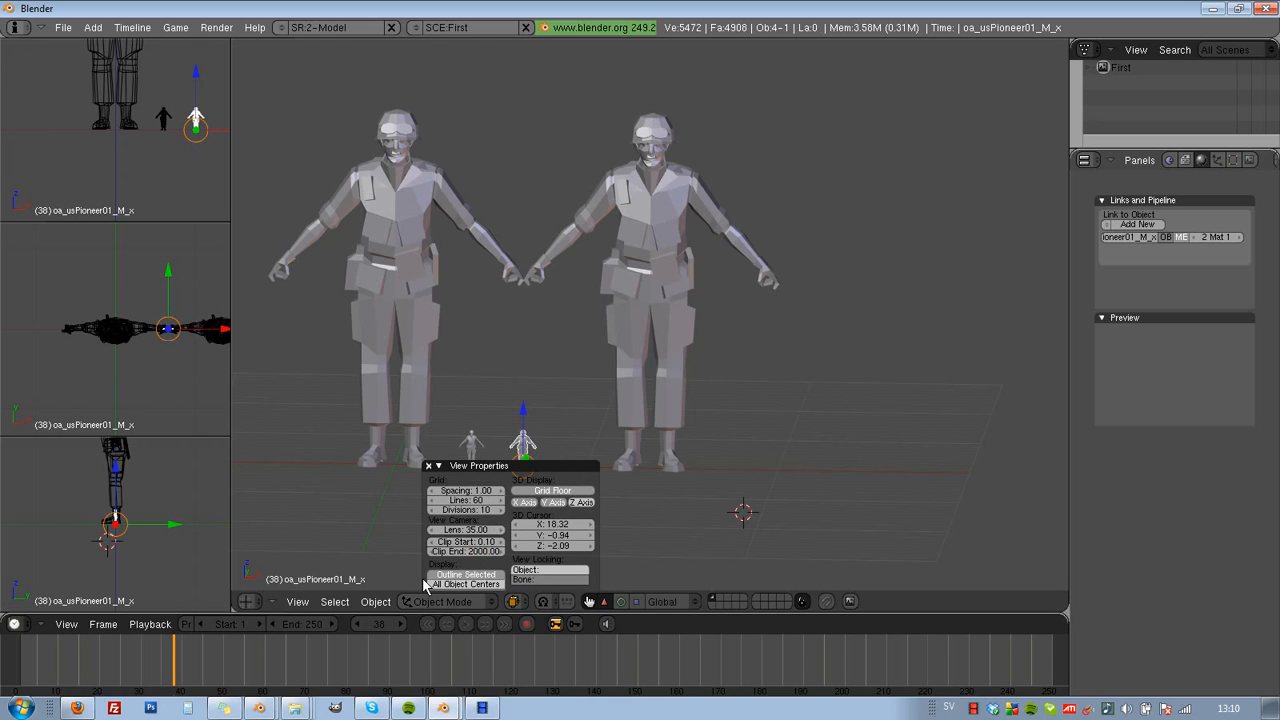
click(298, 601)
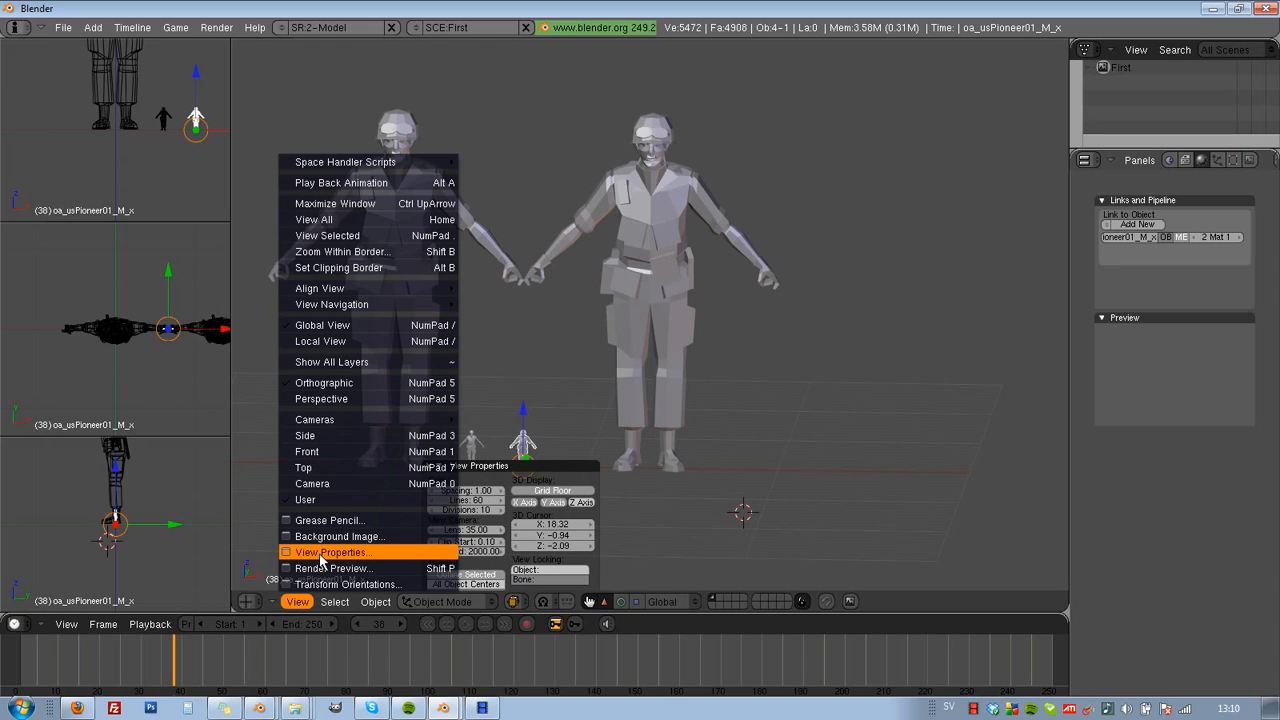
click(325, 553)
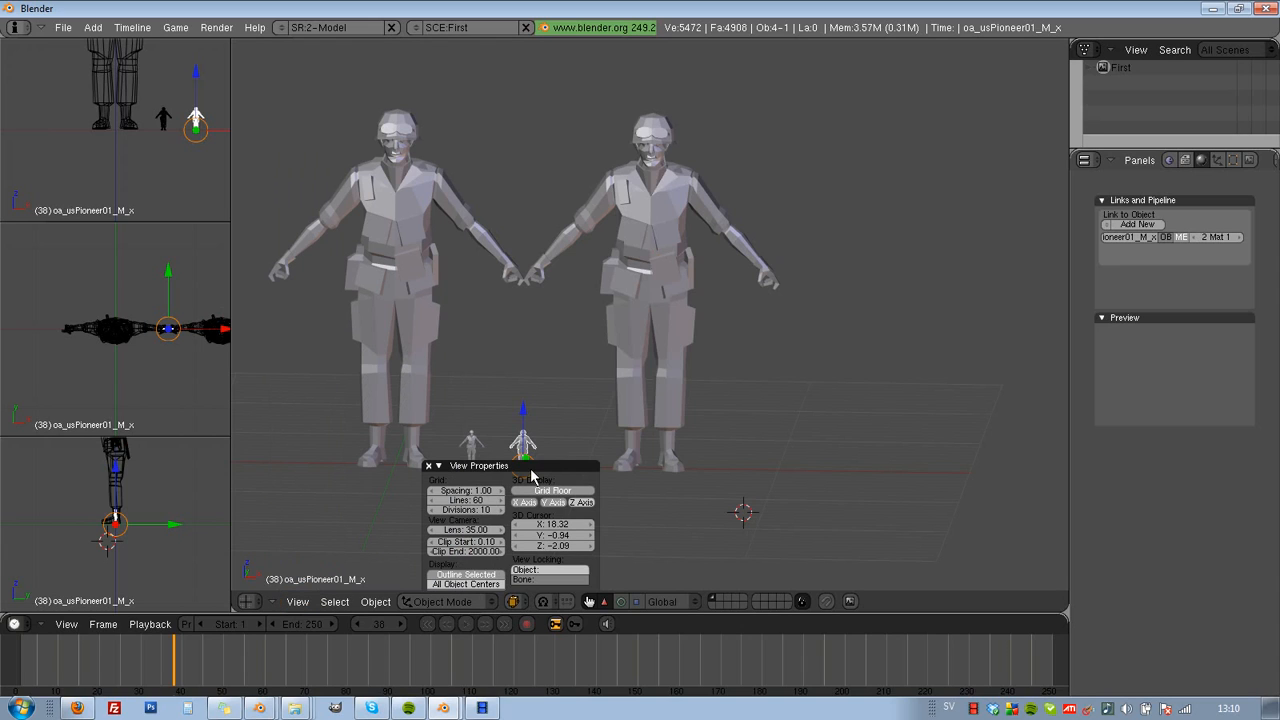
click(431, 467)
scroll(495, 420, down, 2)
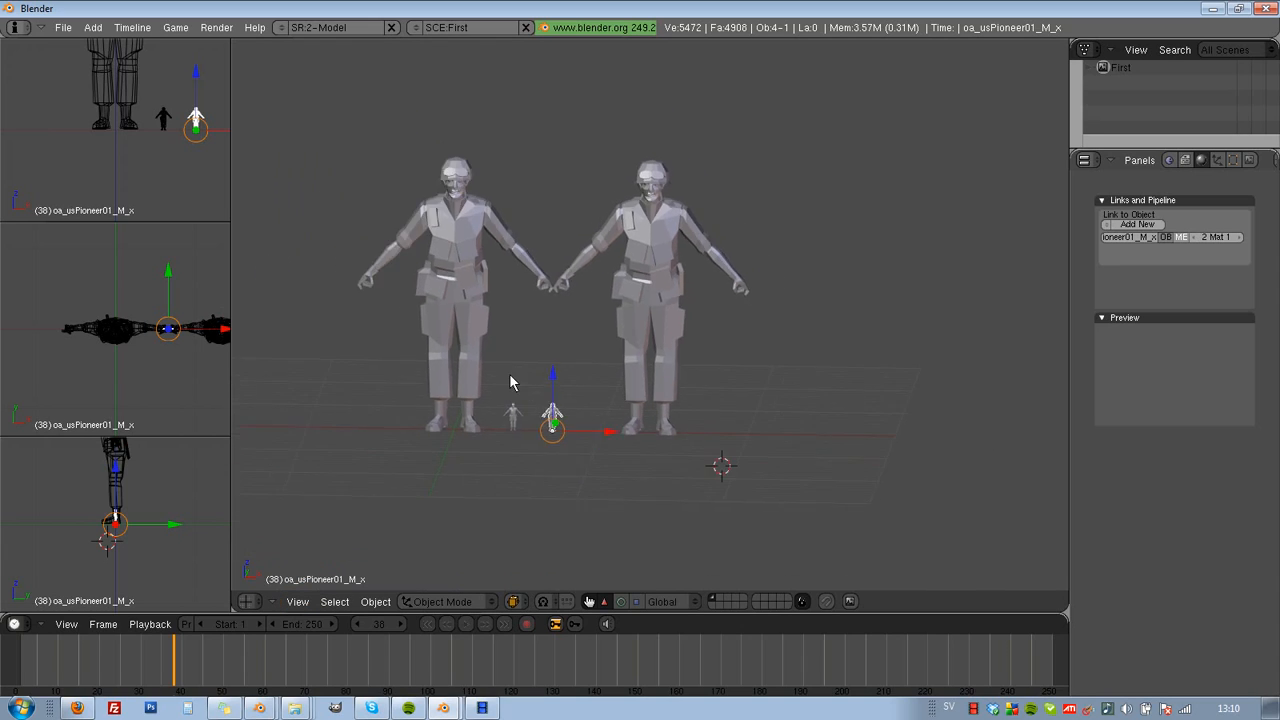
scroll(510, 382, down, 2)
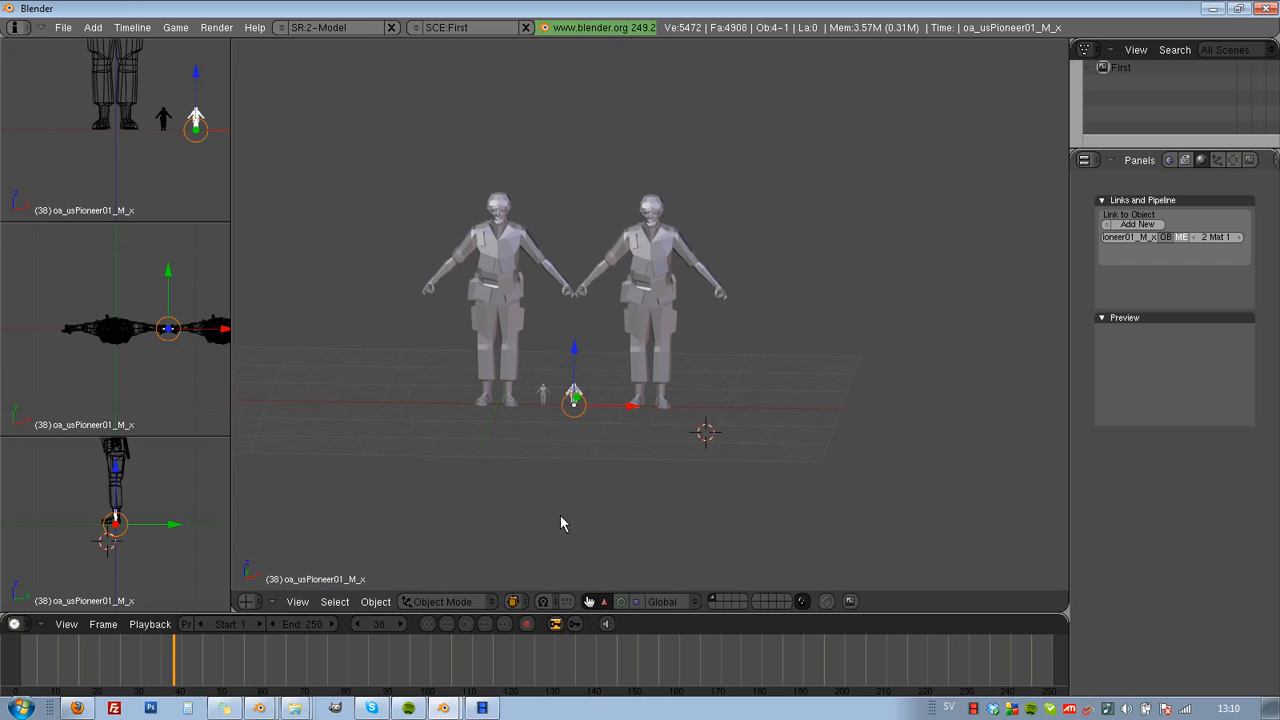
mouse_move(445, 708)
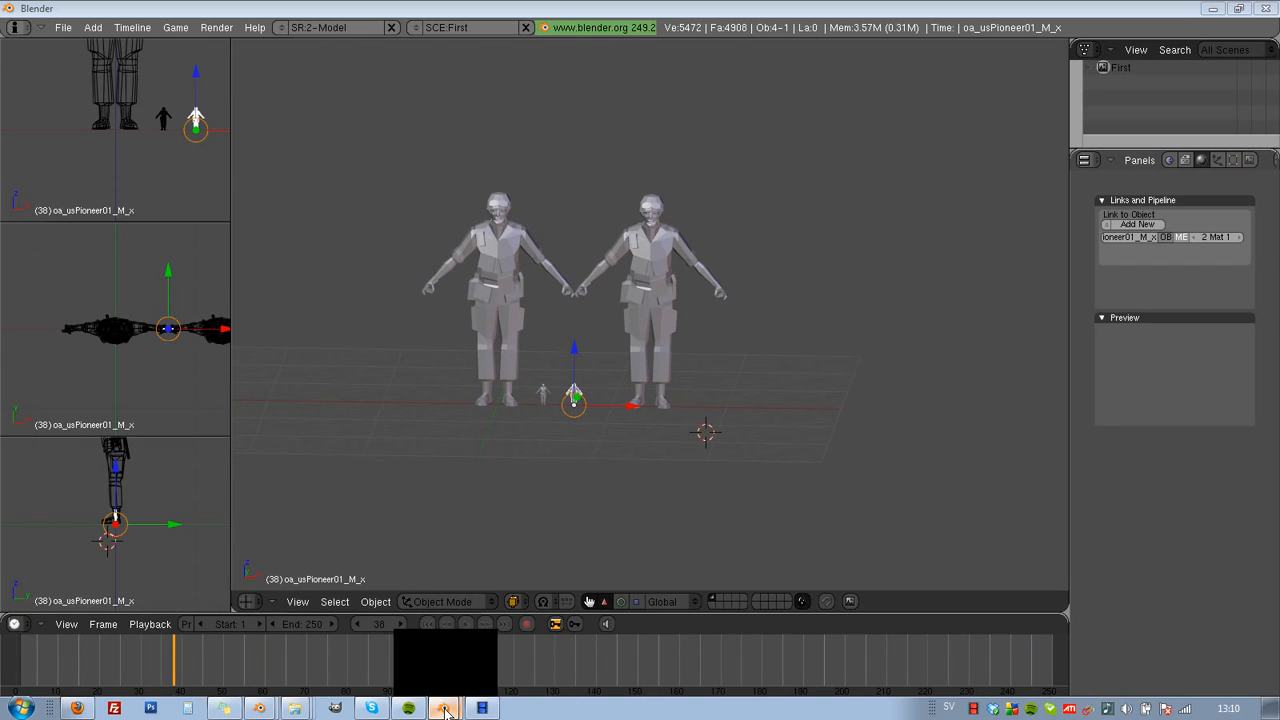
- Switch to the other Blender window with the empty scene and import oa_usPioneer01_M_x.obj as Wavefront OBJ, leaving Clamp Scale at 0.00
click(260, 707)
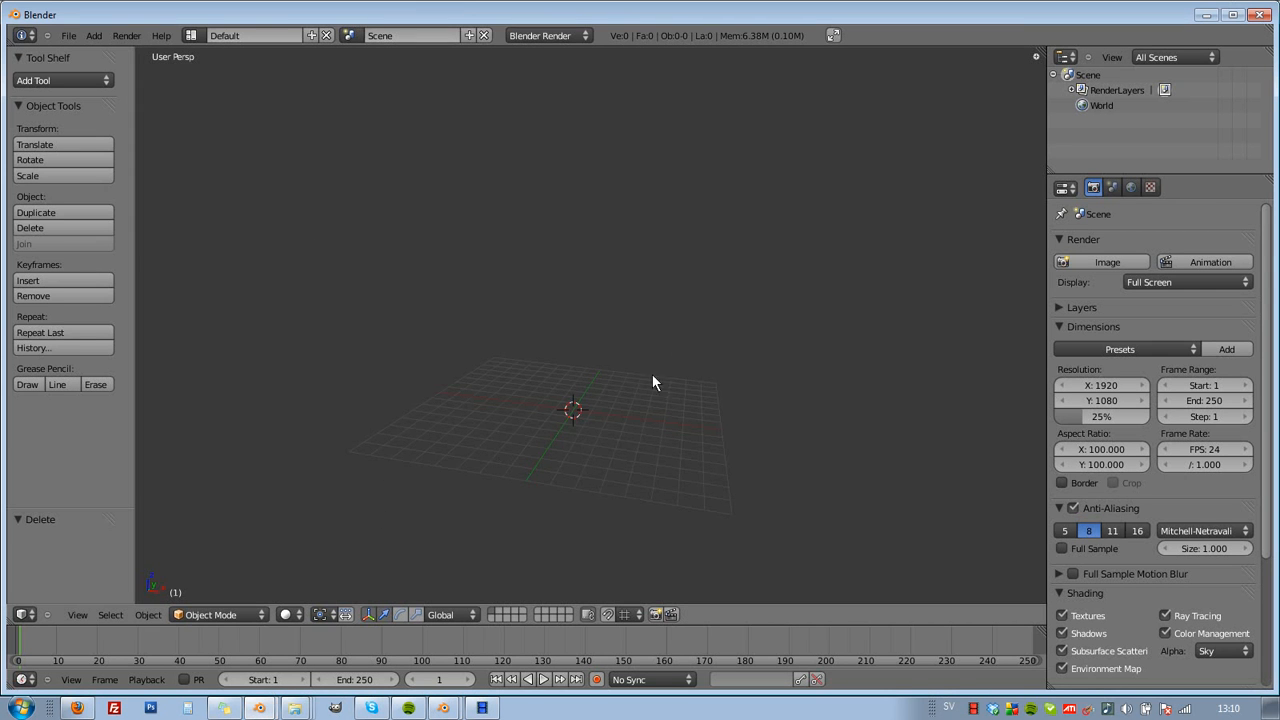
middle_drag(652, 383, 643, 448)
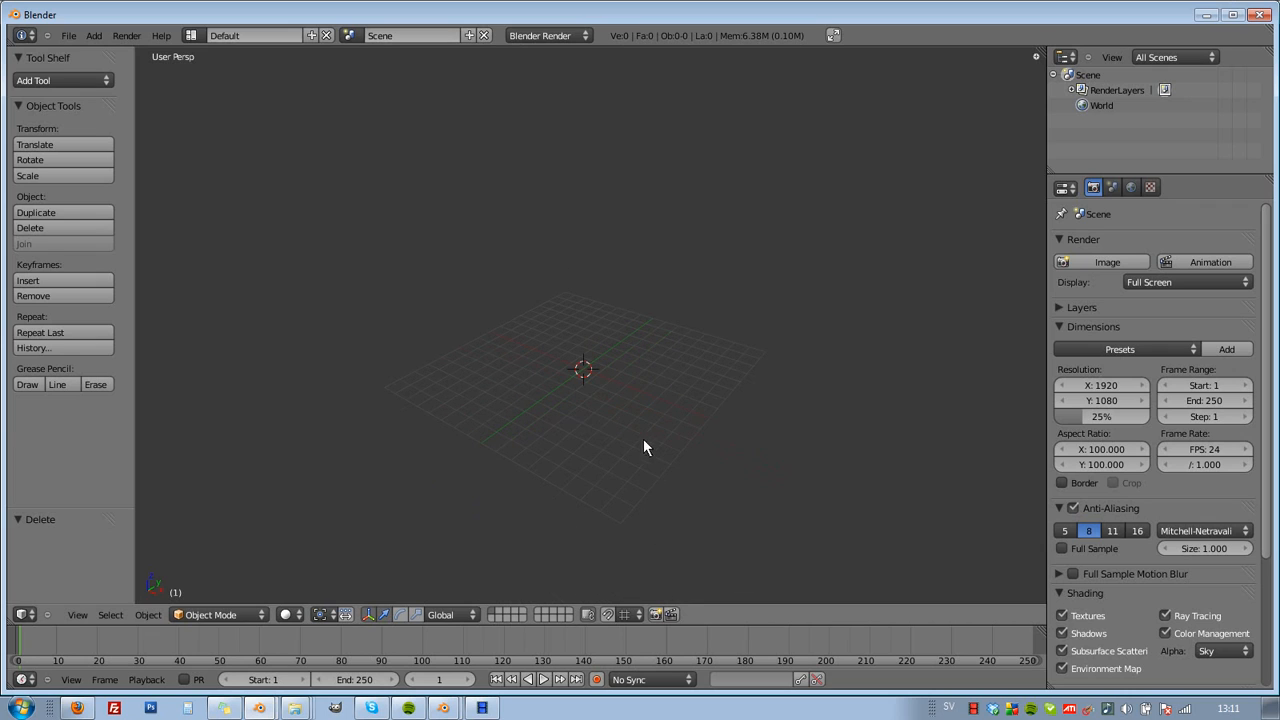
click(69, 38)
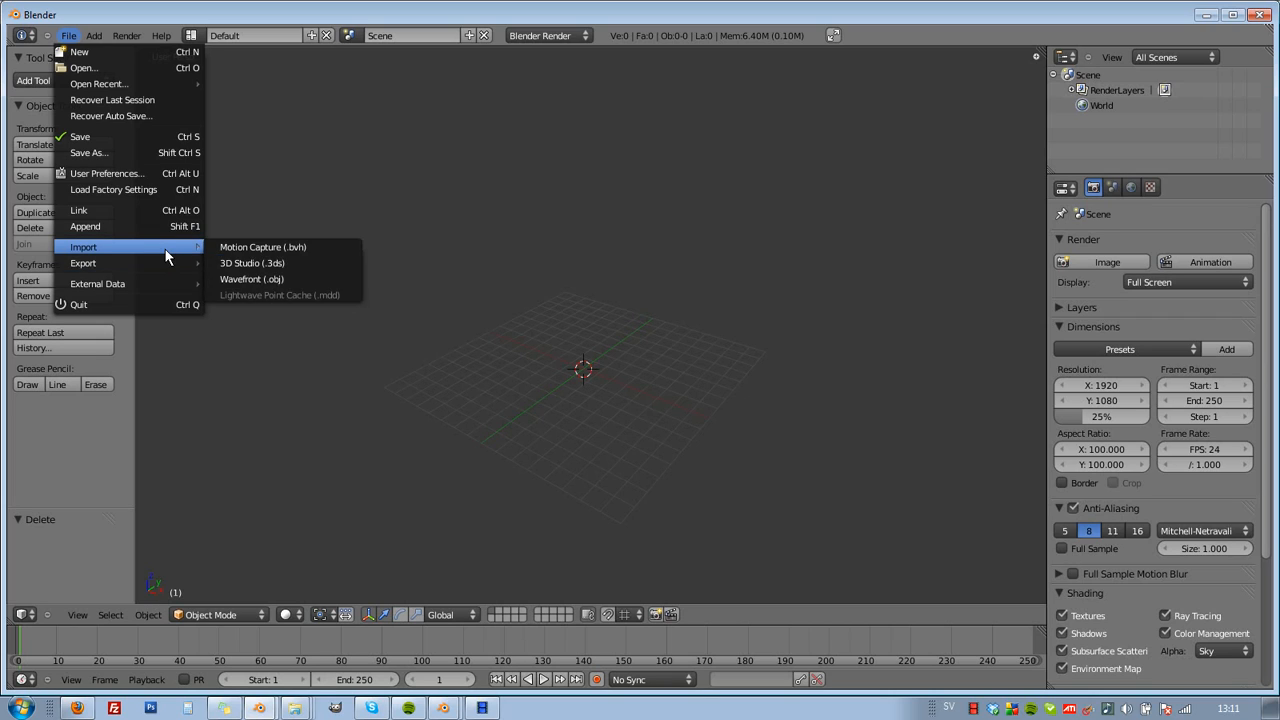
mouse_move(159, 265)
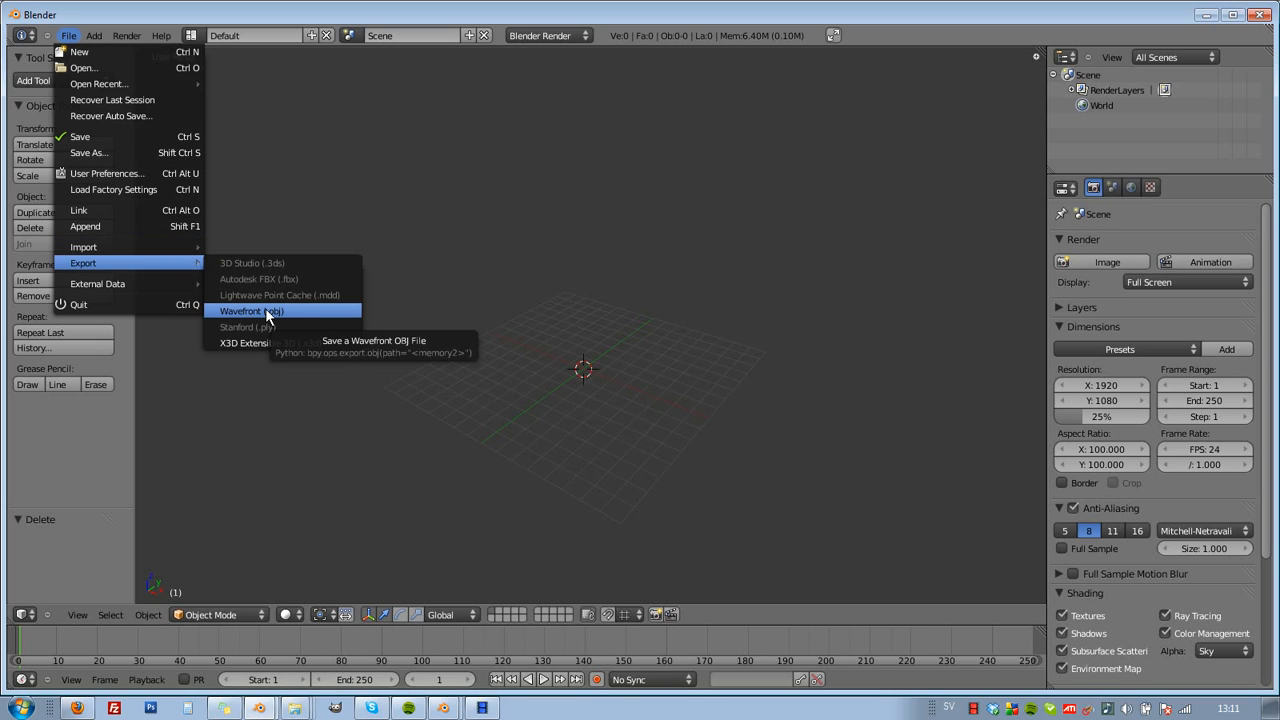
mouse_move(135, 247)
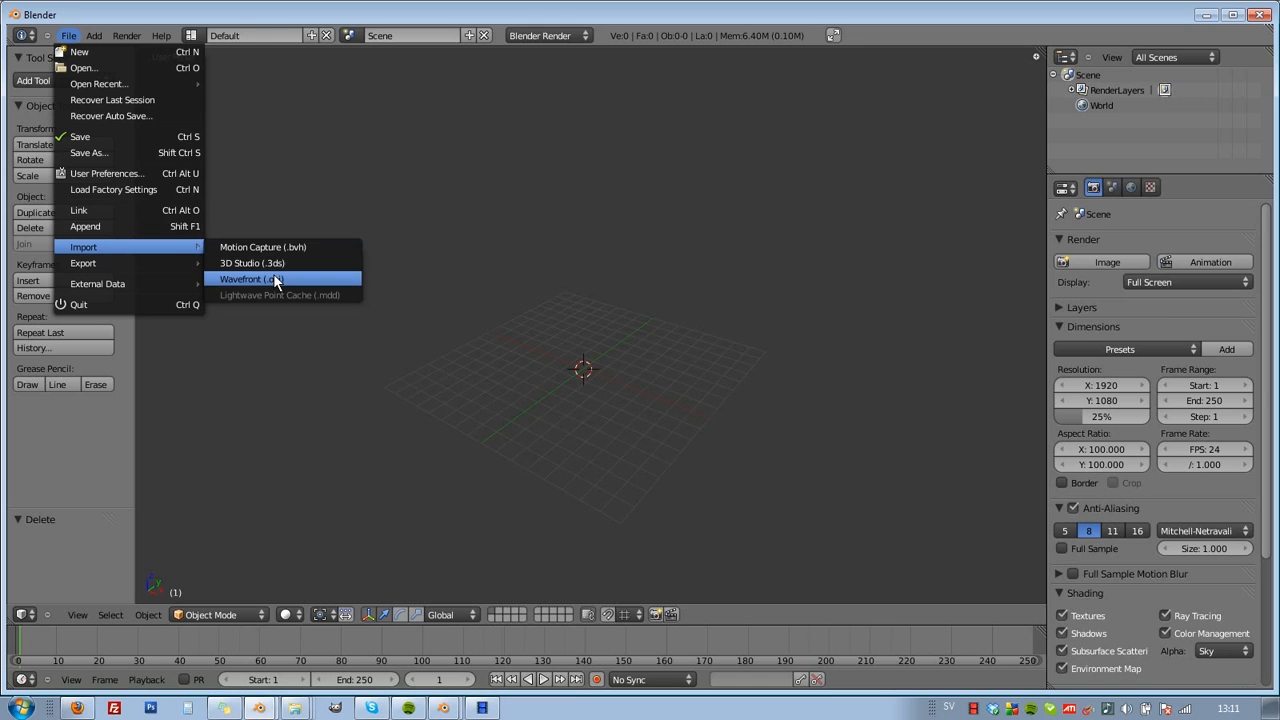
click(277, 278)
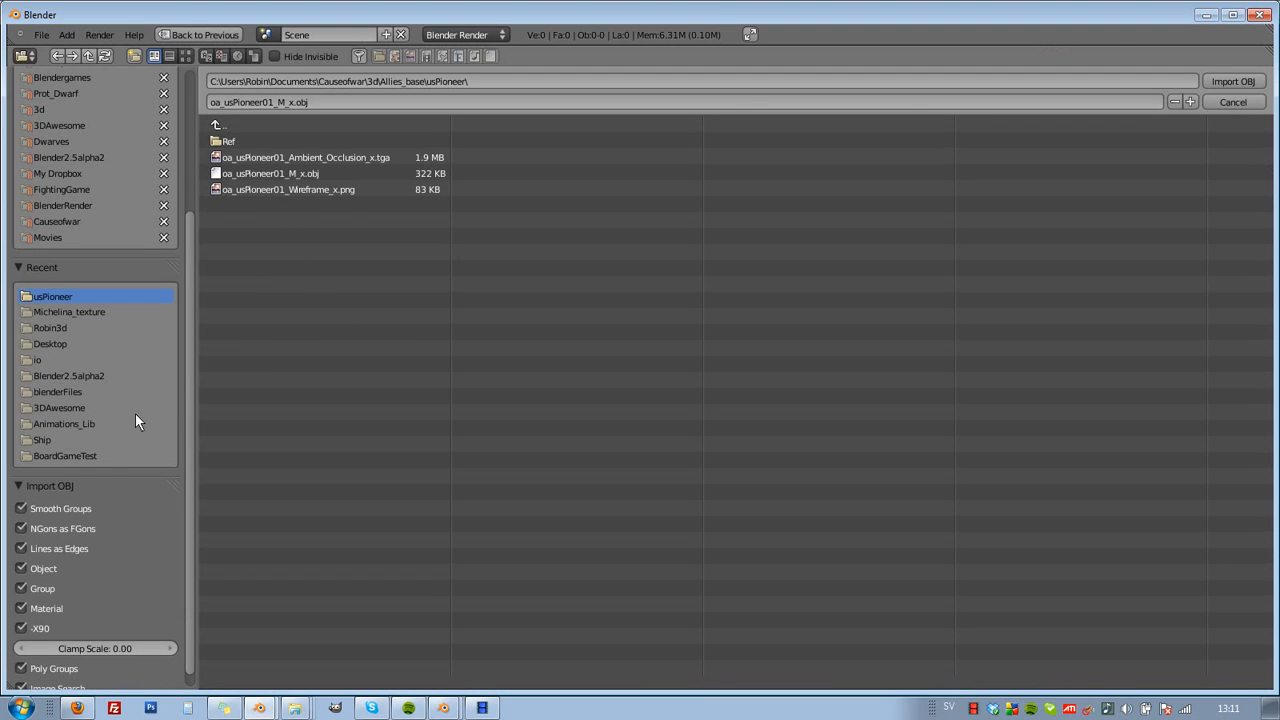
click(296, 174)
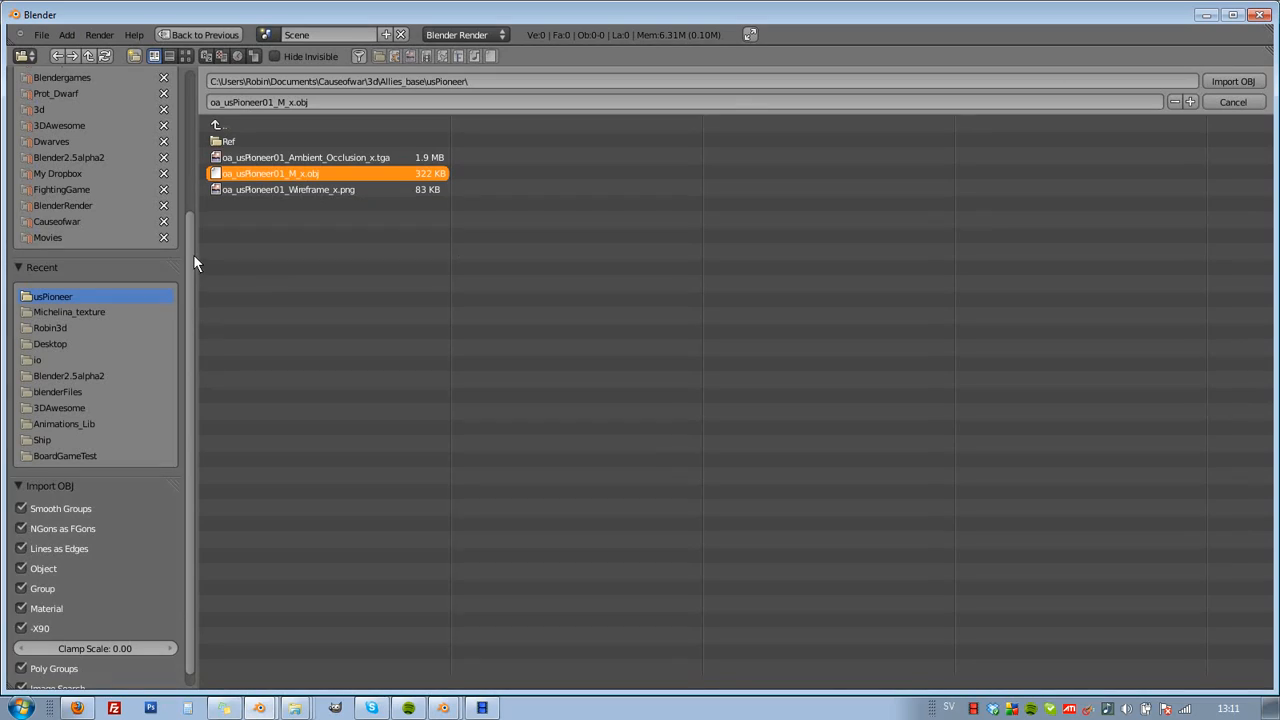
scroll(182, 340, down, 1)
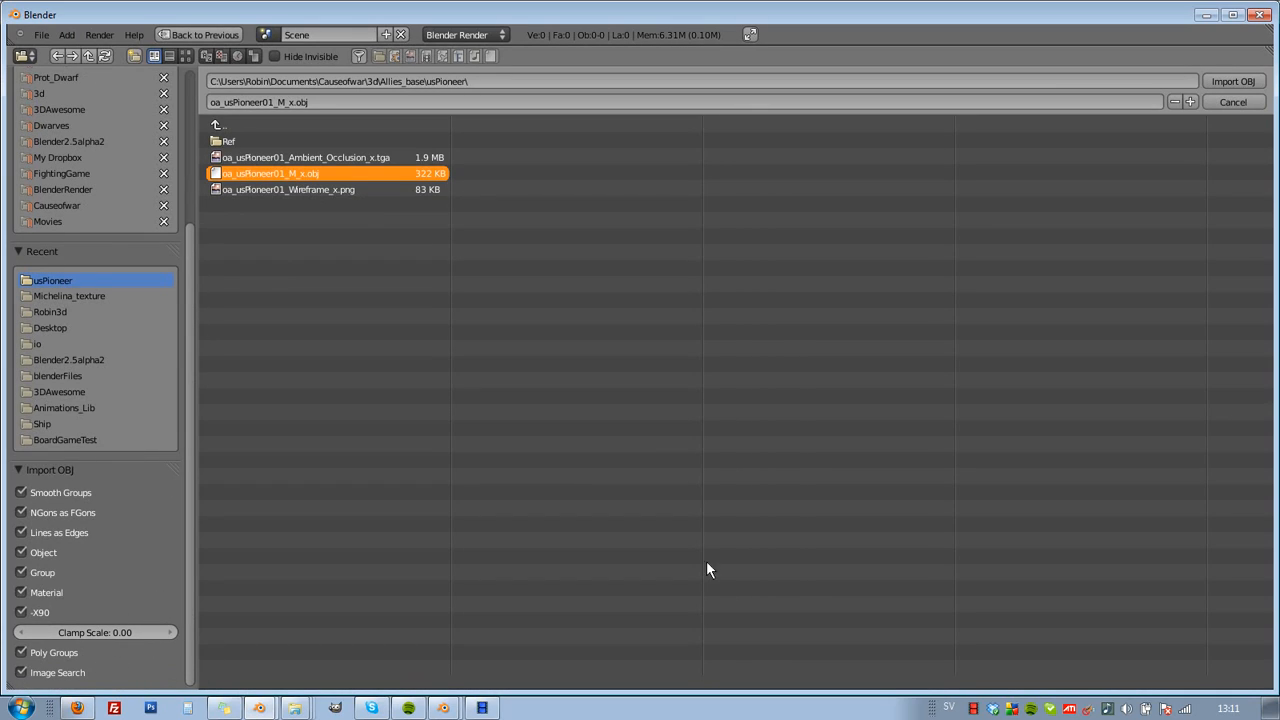
click(1230, 82)
middle_drag(597, 383, 704, 214)
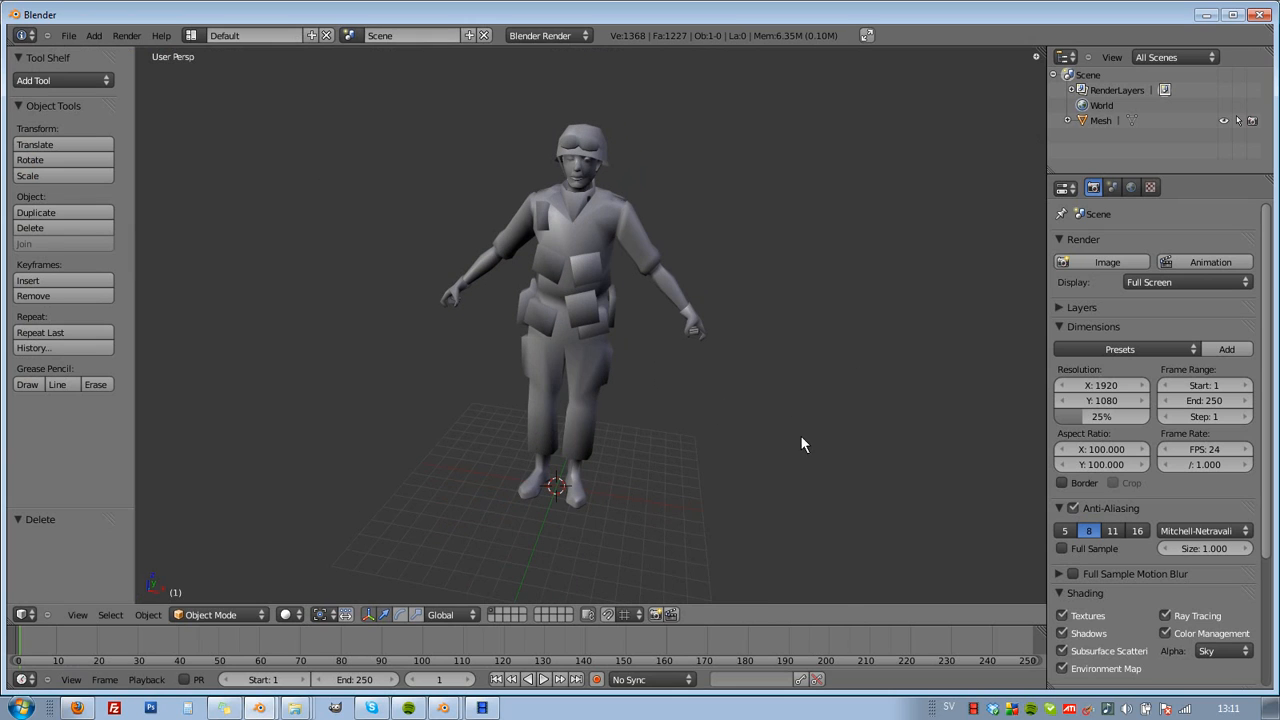
middle_drag(432, 383, 477, 468)
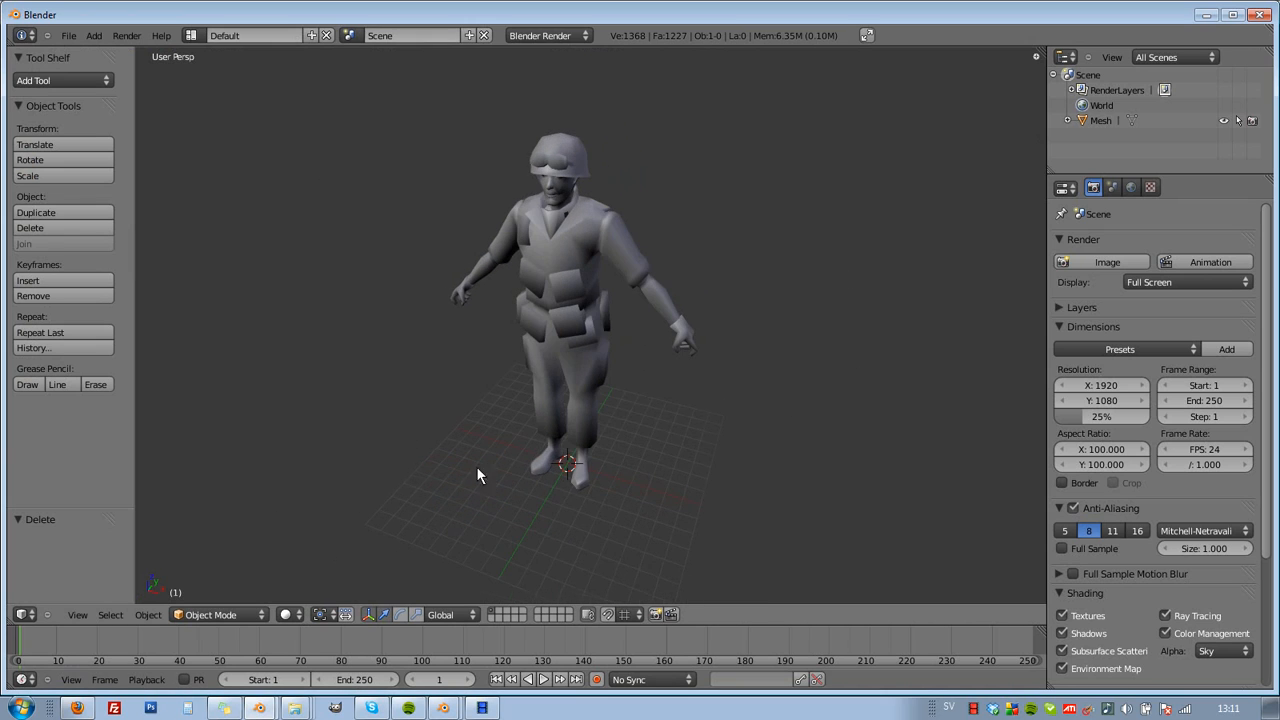
middle_drag(608, 400, 754, 481)
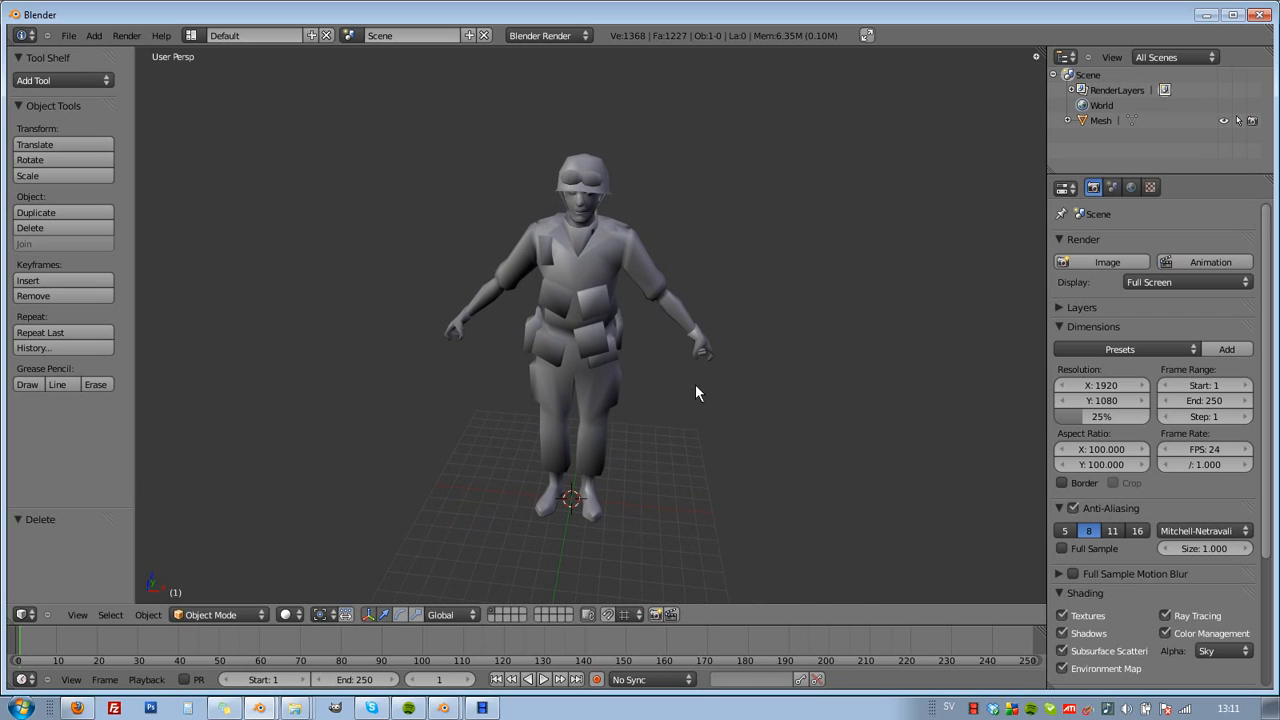
middle_drag(687, 389, 482, 385)
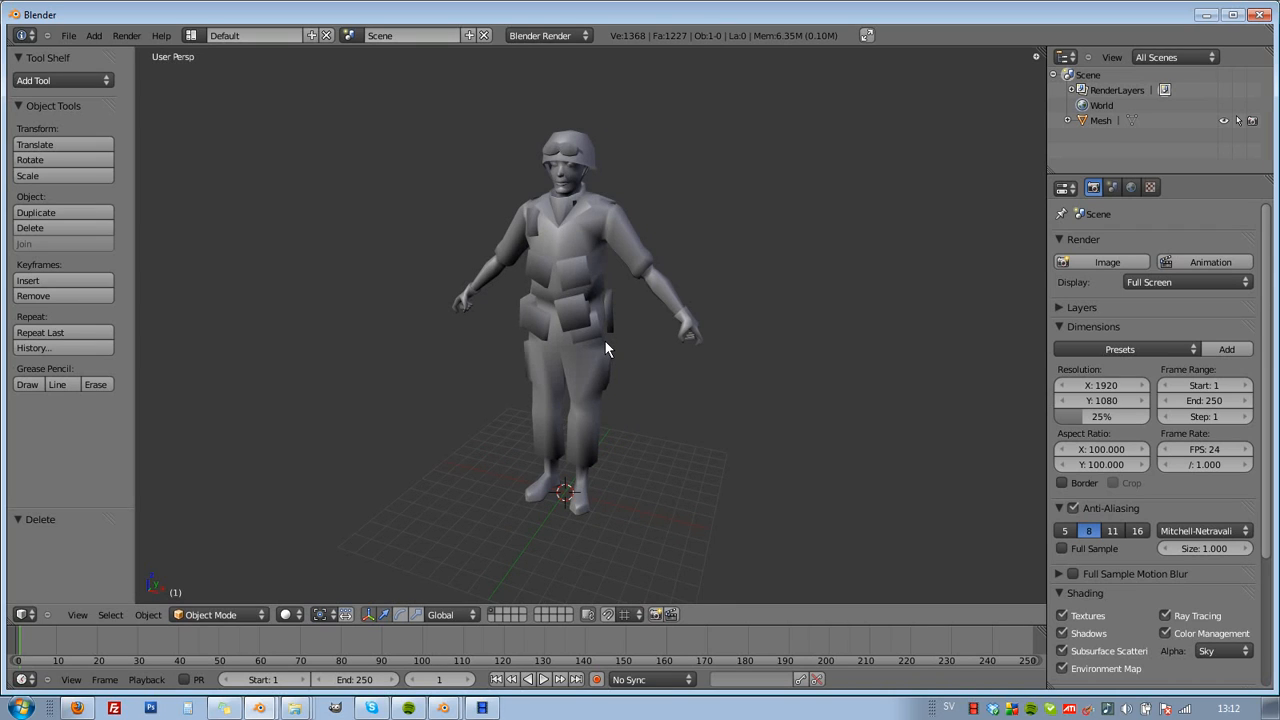
middle_drag(675, 328, 446, 572)
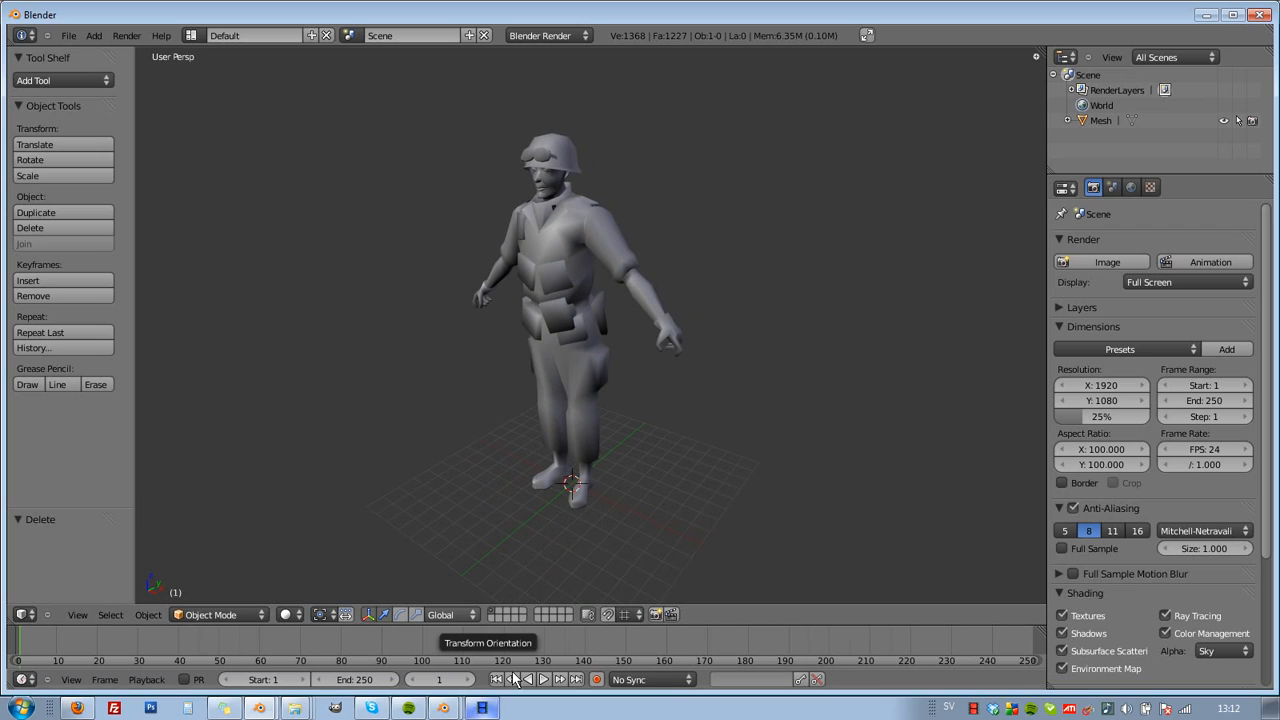